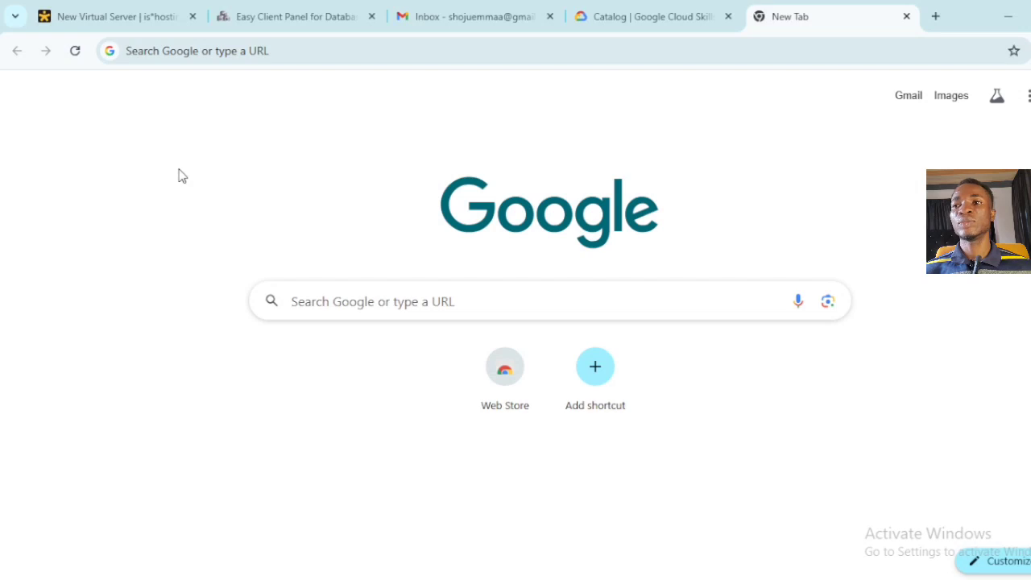
- Switch back to the New Virtual Server order for Start - Linux SSD in Dallas, Texas at $120.00/year
mouse_move(136, 32)
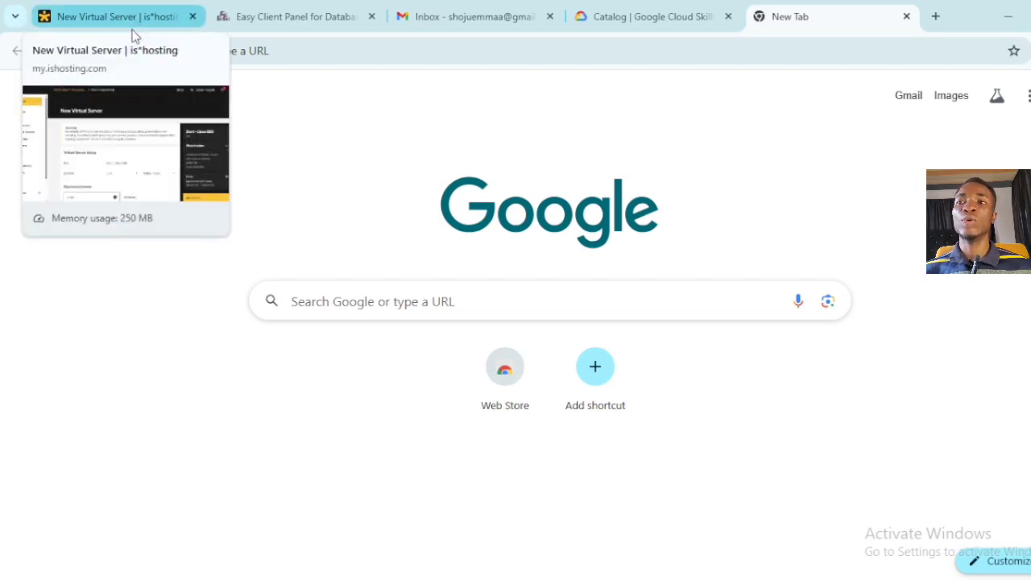
left_click(131, 21)
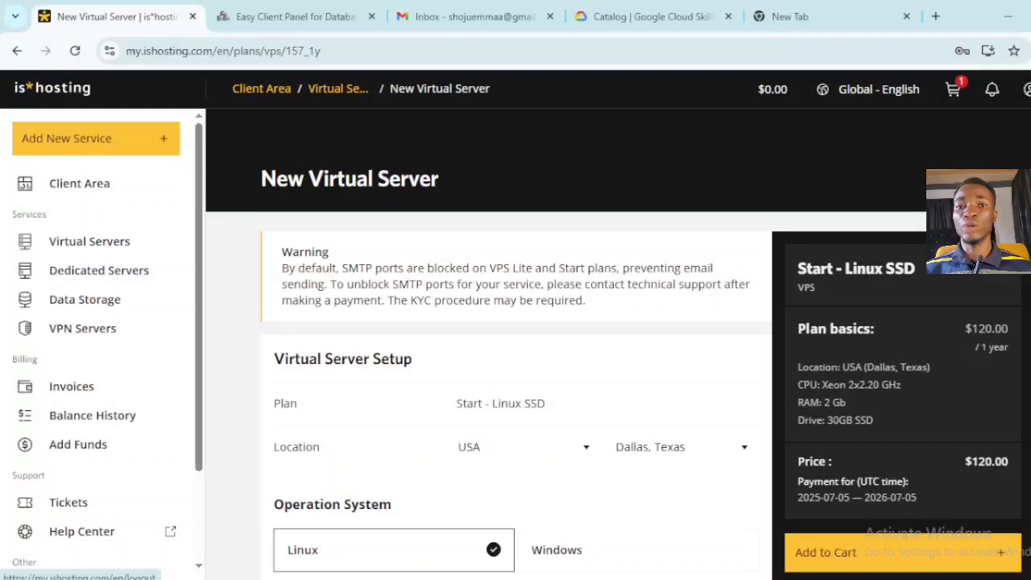
- Open the account's Profile settings and scroll through them
left_click(1028, 92)
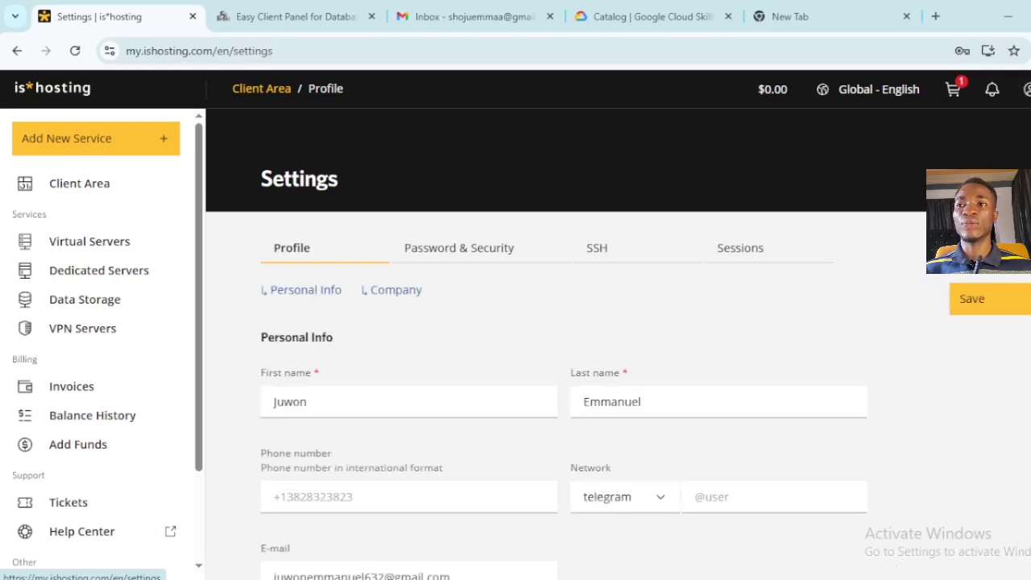
scroll(209, 238, "down", 5)
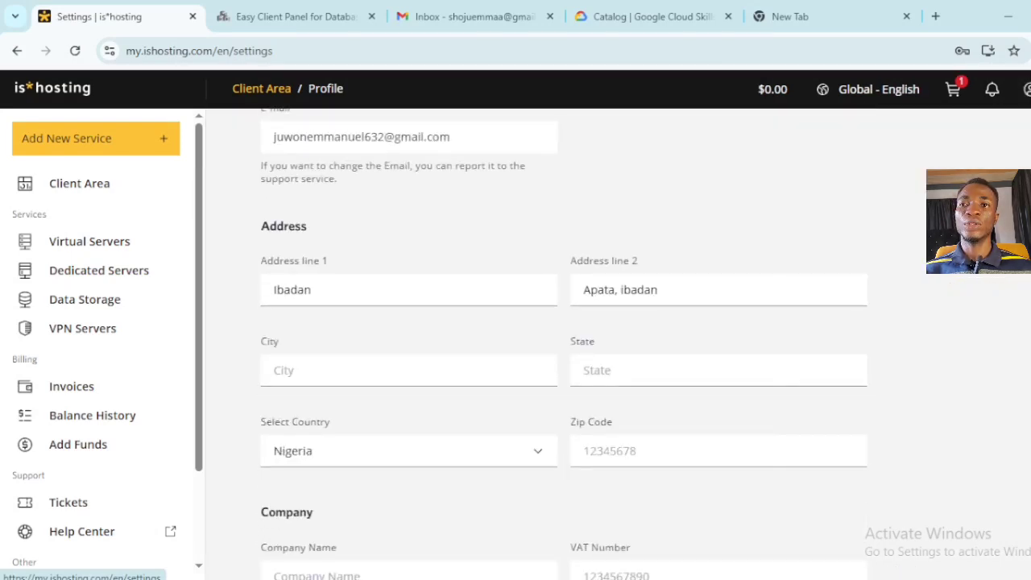
scroll(208, 239, "up", 2)
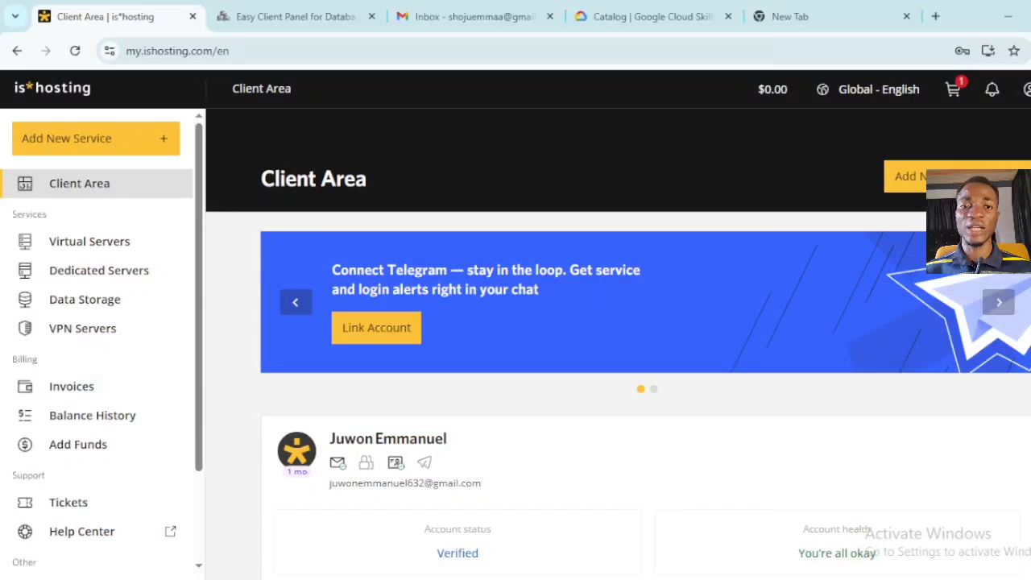
- Scroll the dashboard and start adding a new service, showing Virtual Servers from $5.00/month
scroll(618, 344, "down", 5)
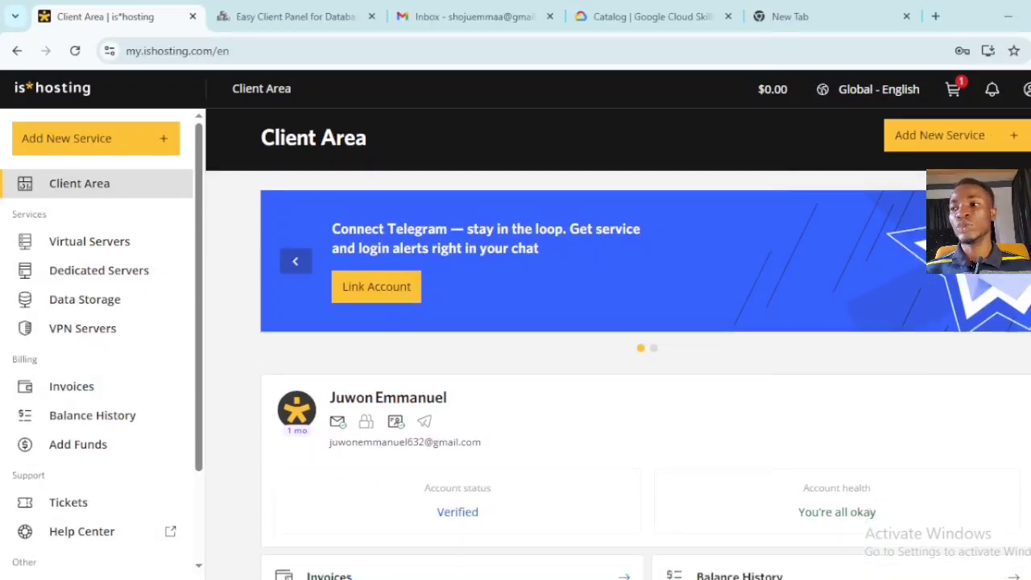
scroll(618, 344, "down", 1)
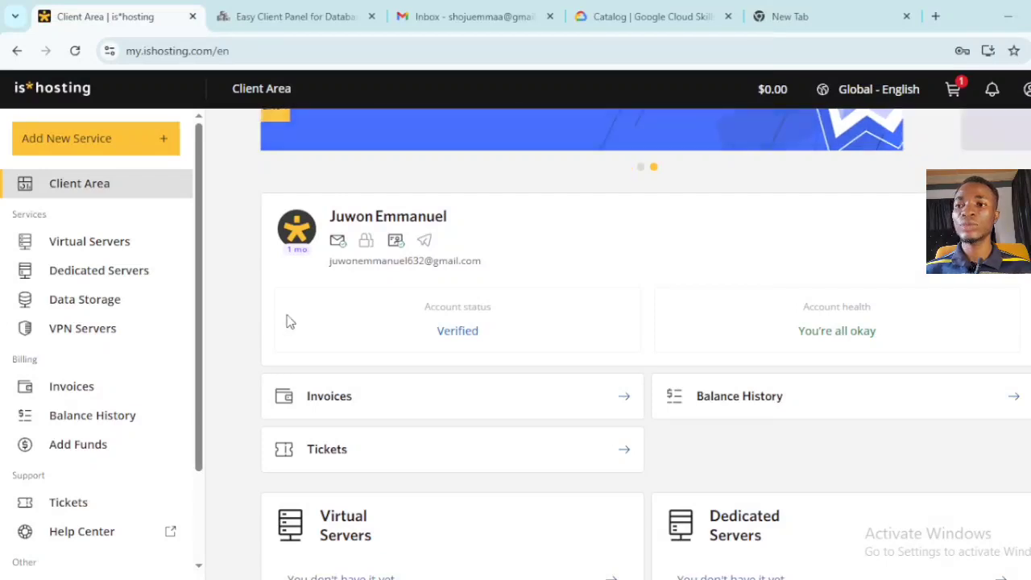
left_click(117, 143)
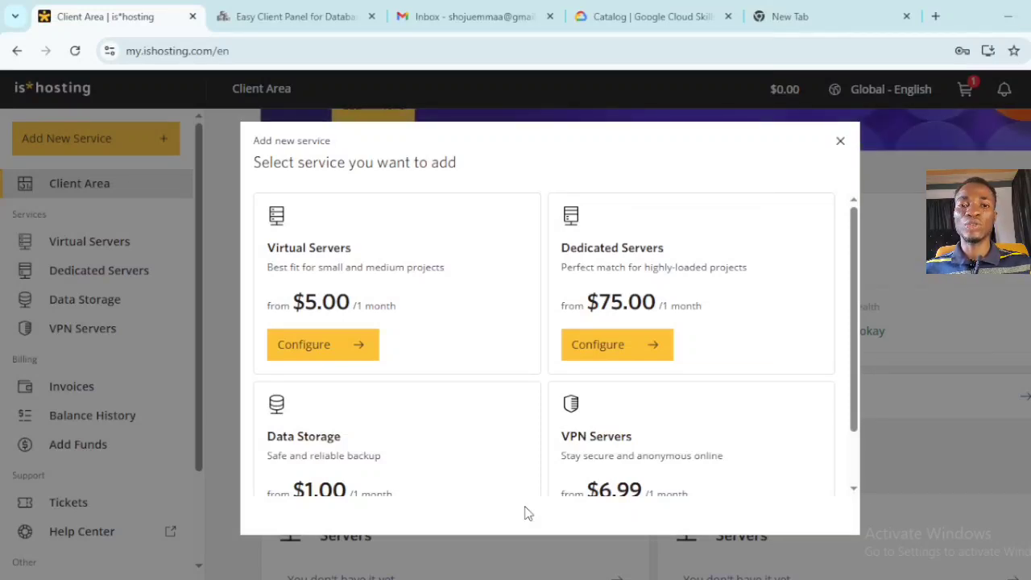
- Configure Virtual Servers to list the Lite, Start and Medium plans
left_click(345, 354)
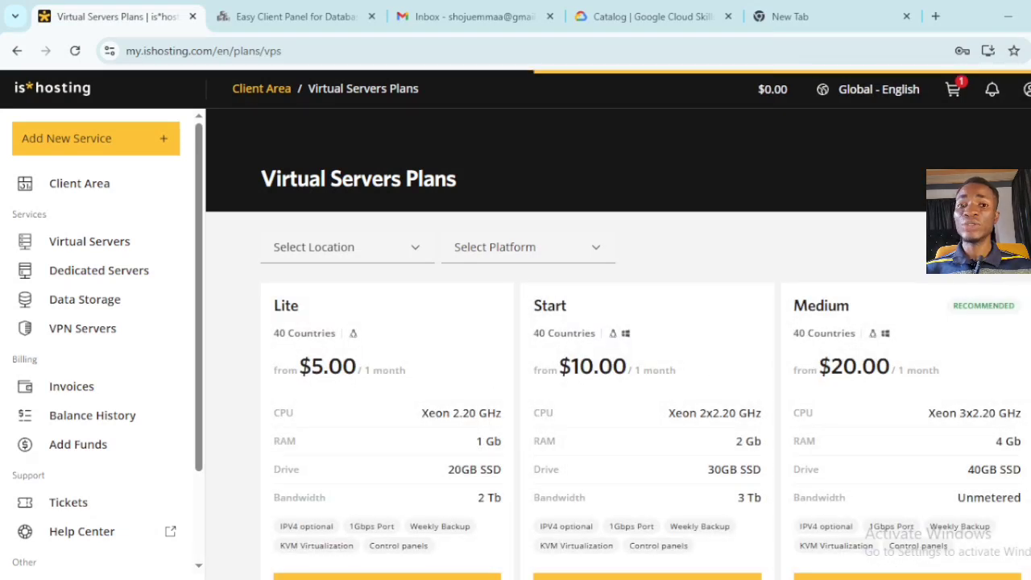
- Browse the Lite through Exclusive VPS plans and select the $10-a-month Start plan
scroll(564, 338, "down", 1)
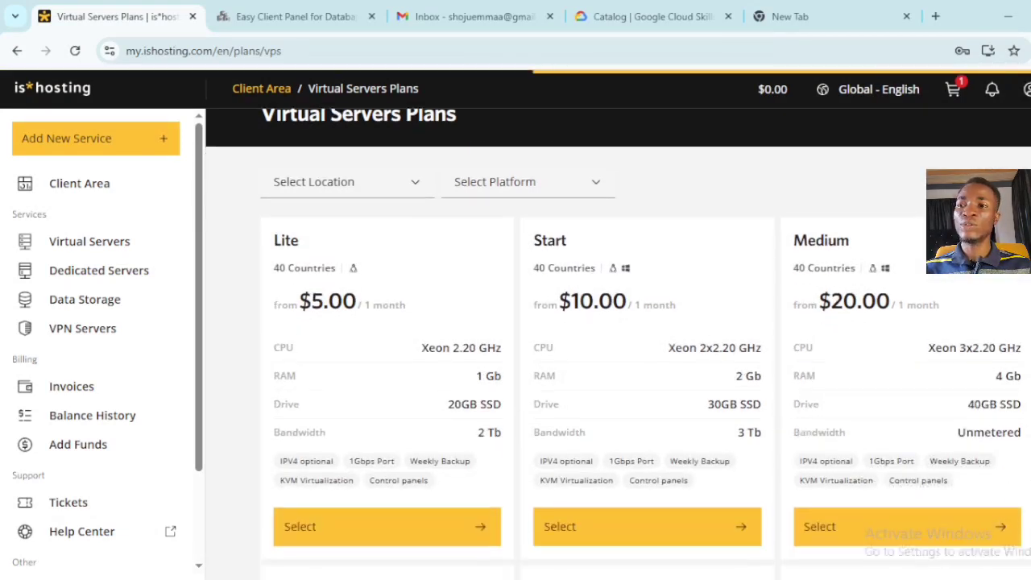
scroll(564, 338, "down", 1)
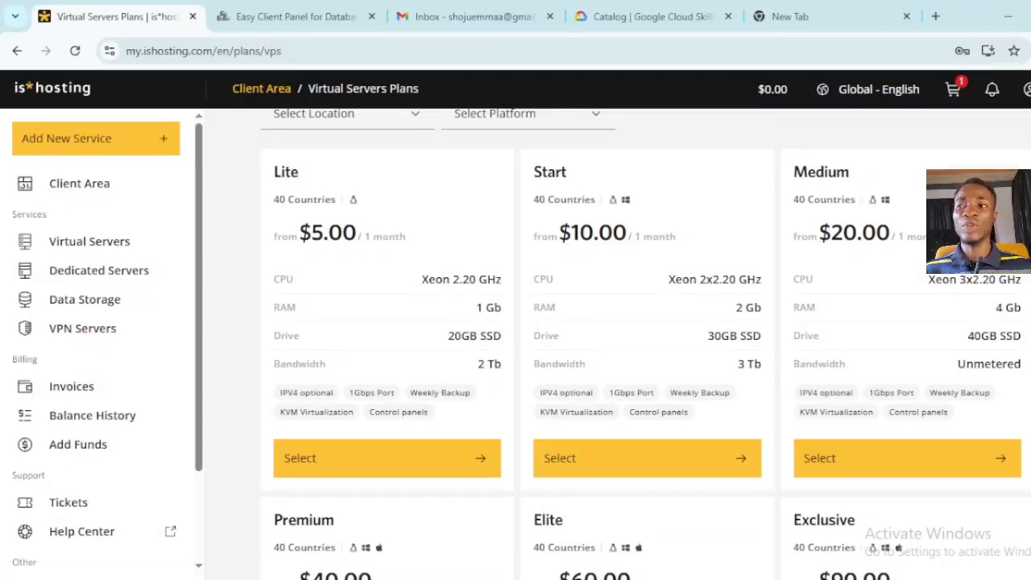
scroll(646, 344, "down", 1)
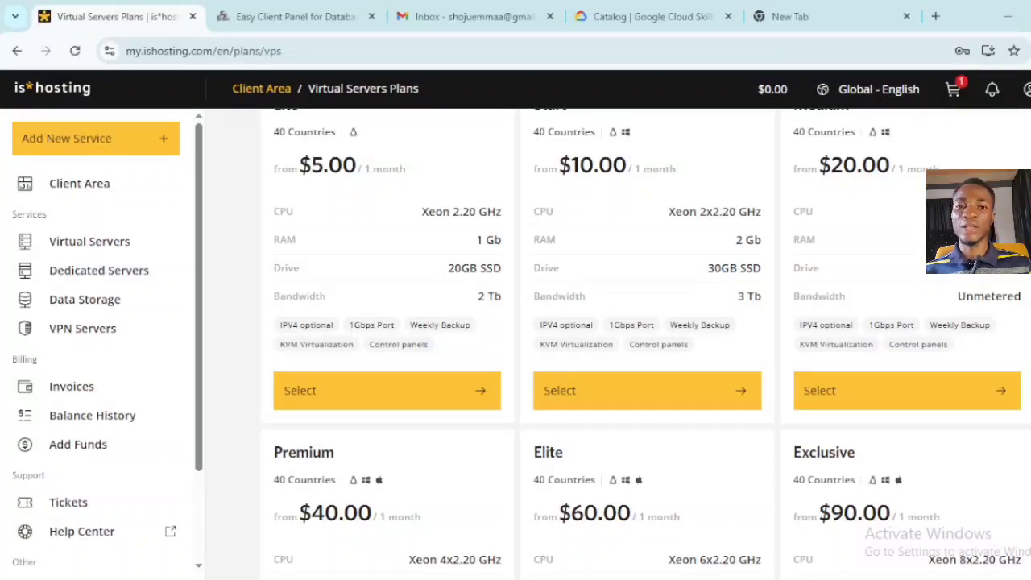
scroll(645, 338, "down", 4)
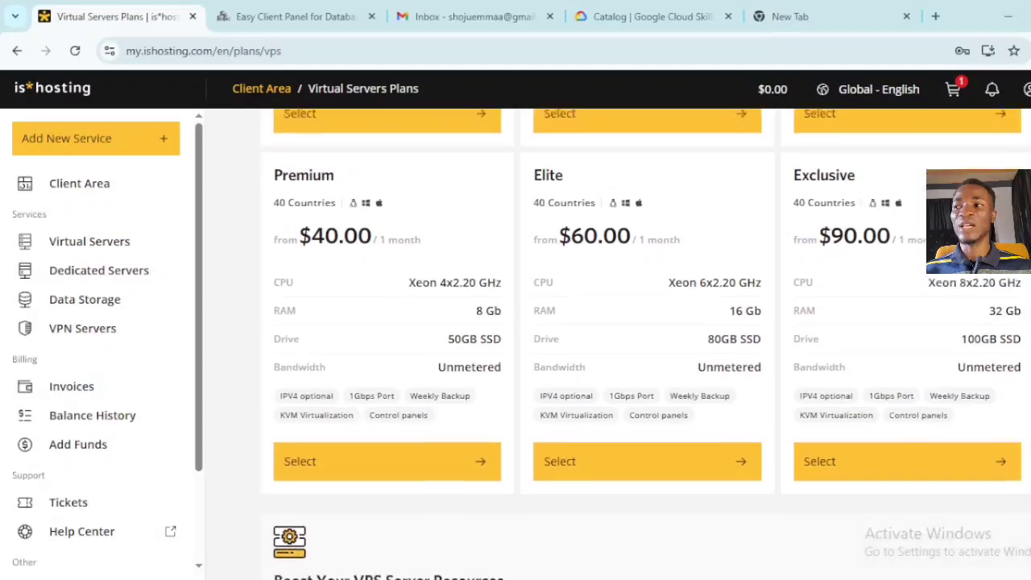
scroll(645, 338, "up", 4)
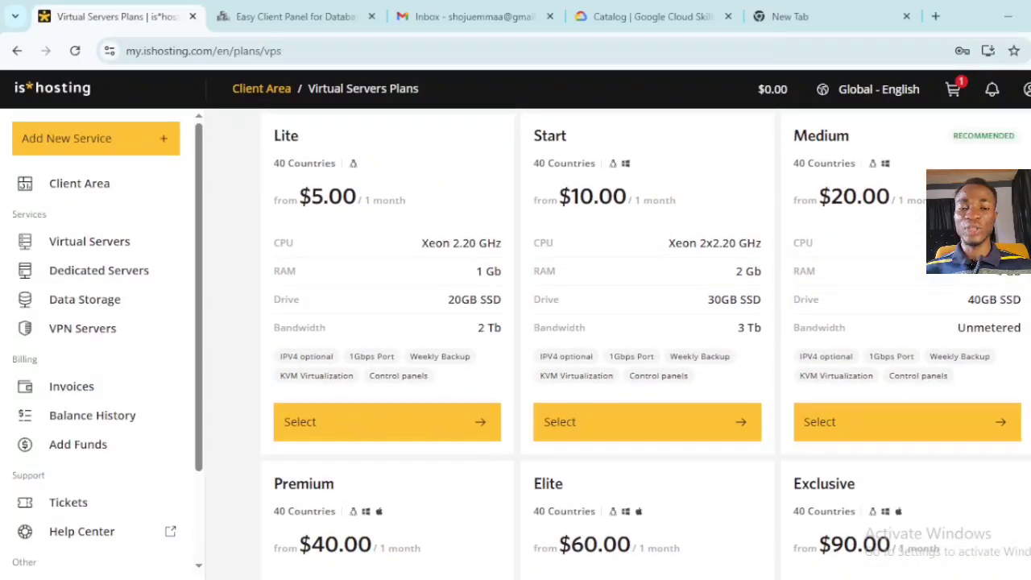
scroll(618, 338, "up", 2)
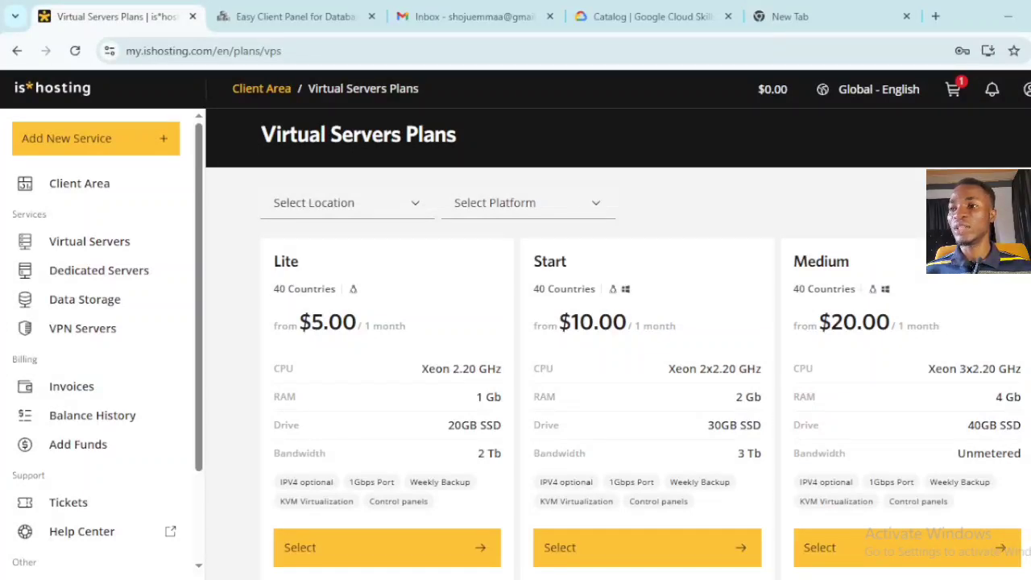
scroll(663, 391, "down", 2)
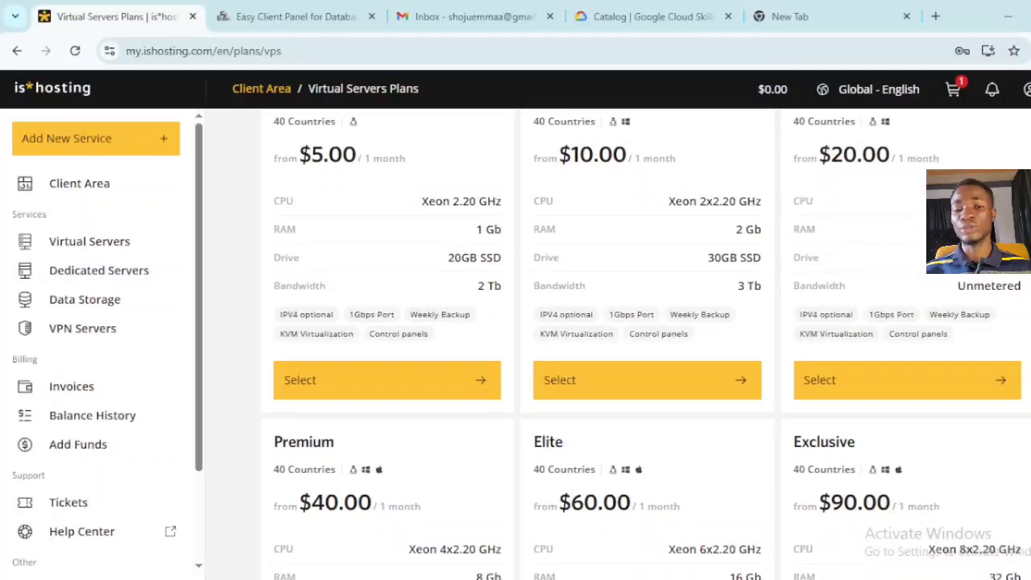
left_click(661, 390)
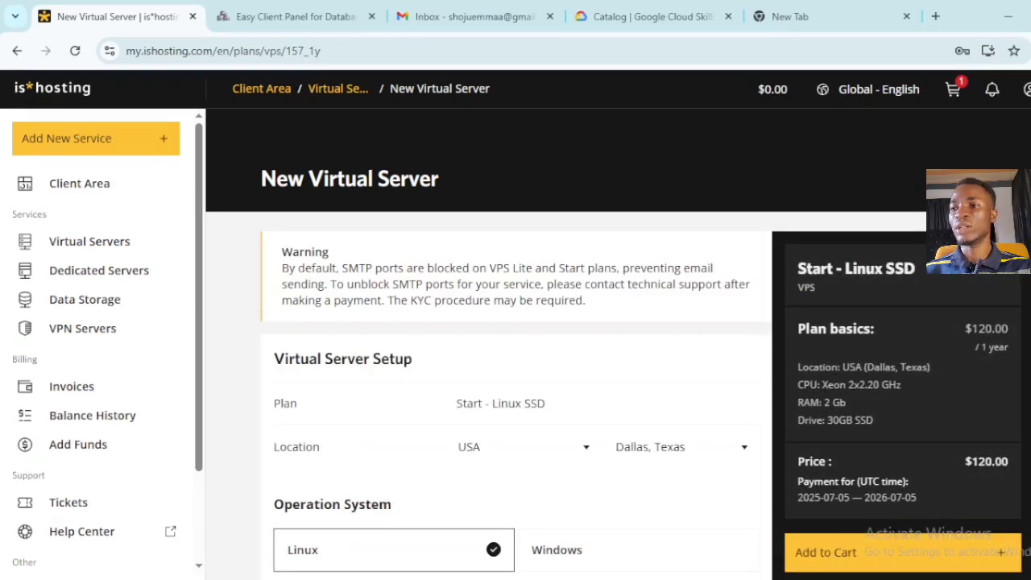
- Try the Windows OS option and switch billing to the 1 Month payment at $10.00
scroll(516, 363, "down", 3)
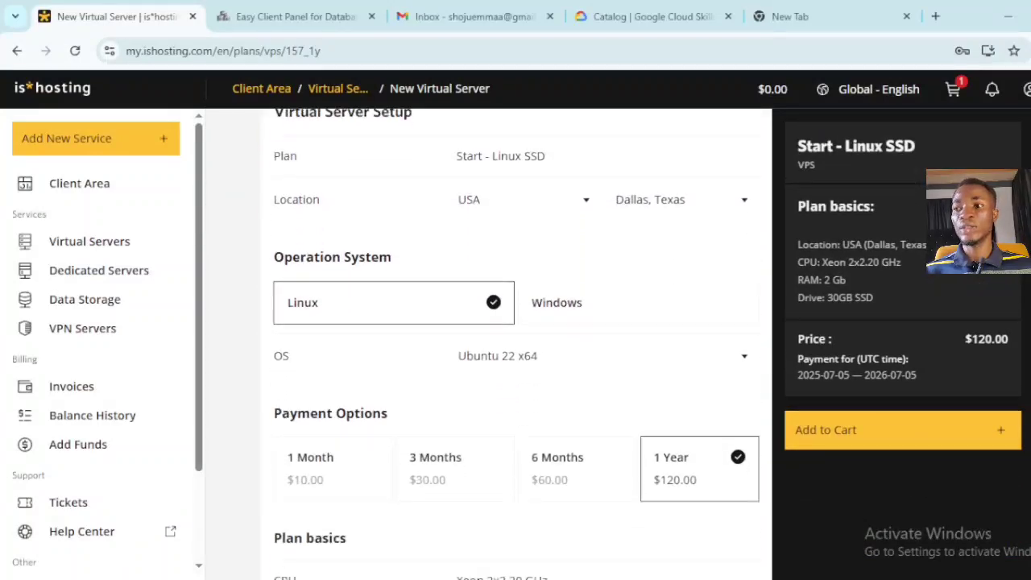
left_click(571, 304)
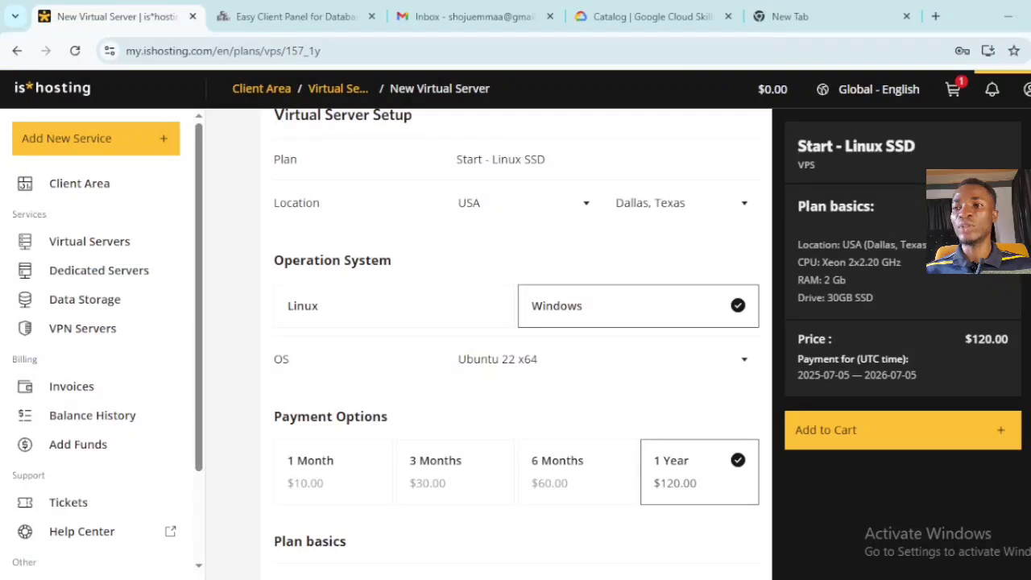
scroll(1013, 320, "down", 1)
scroll(818, 334, "down", 3)
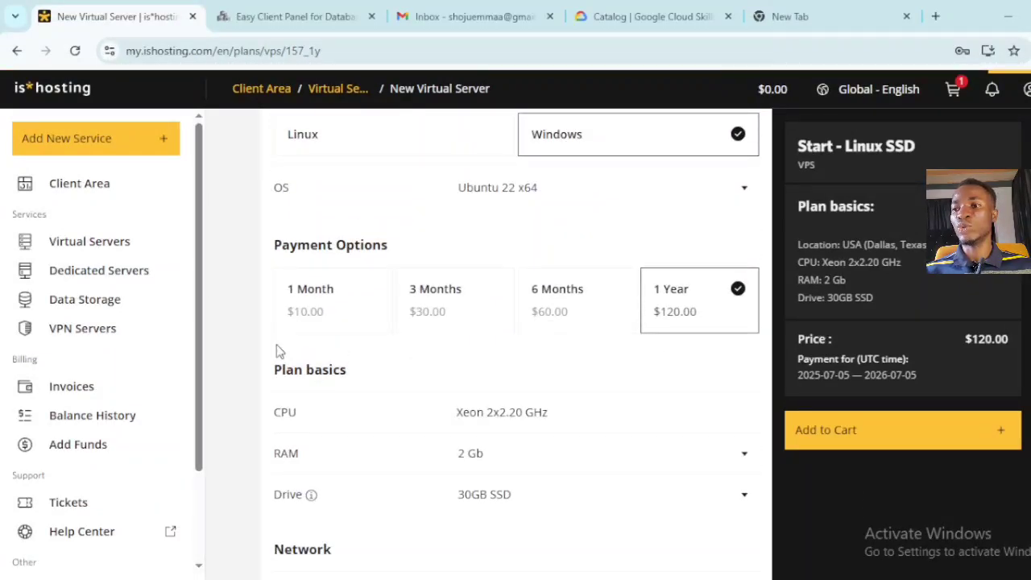
left_click(303, 324)
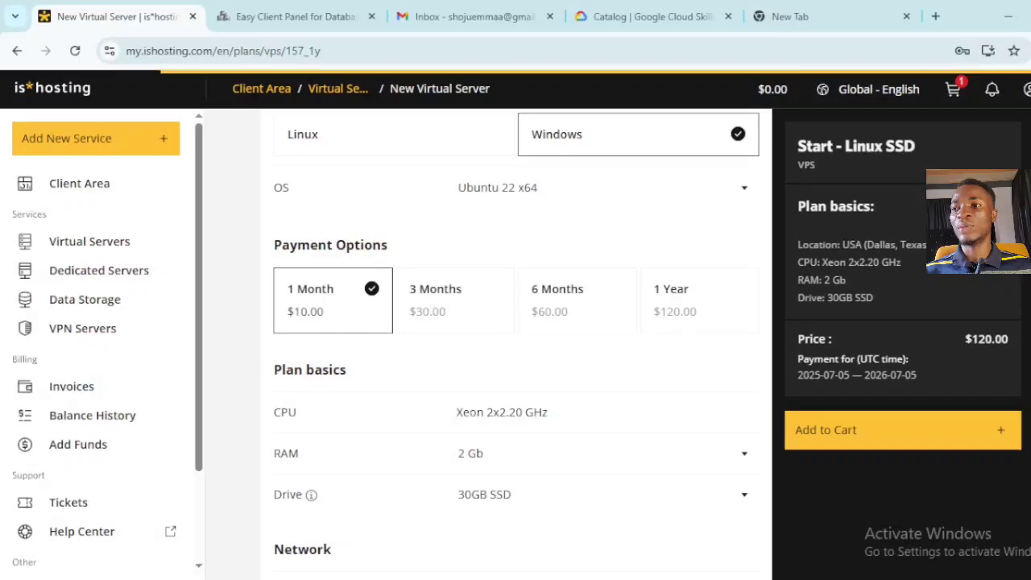
scroll(515, 338, "down", 2)
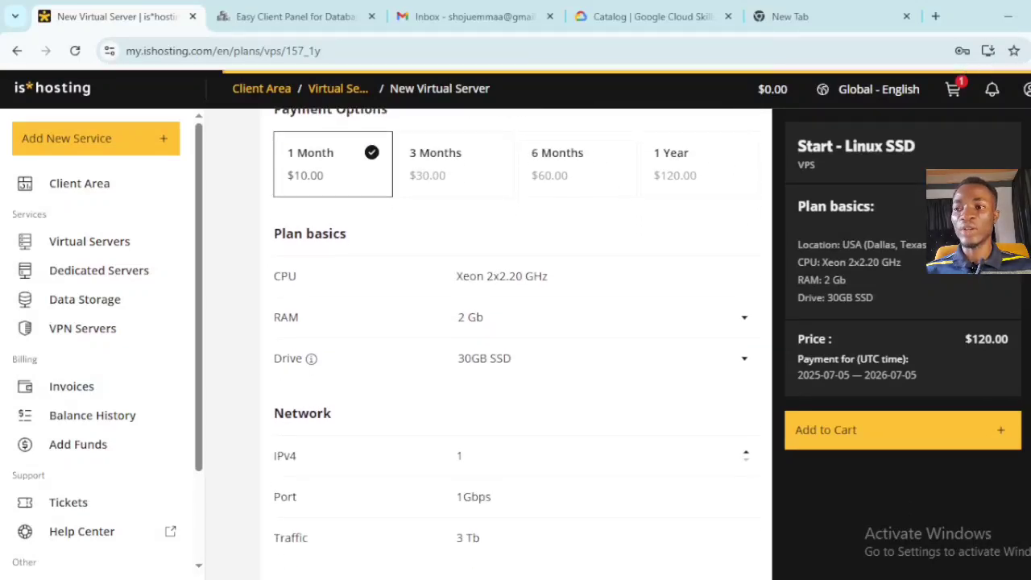
- Review the RAM, drive and administration options, keeping 2 Gb RAM and the 30GB SSD
left_click(745, 318)
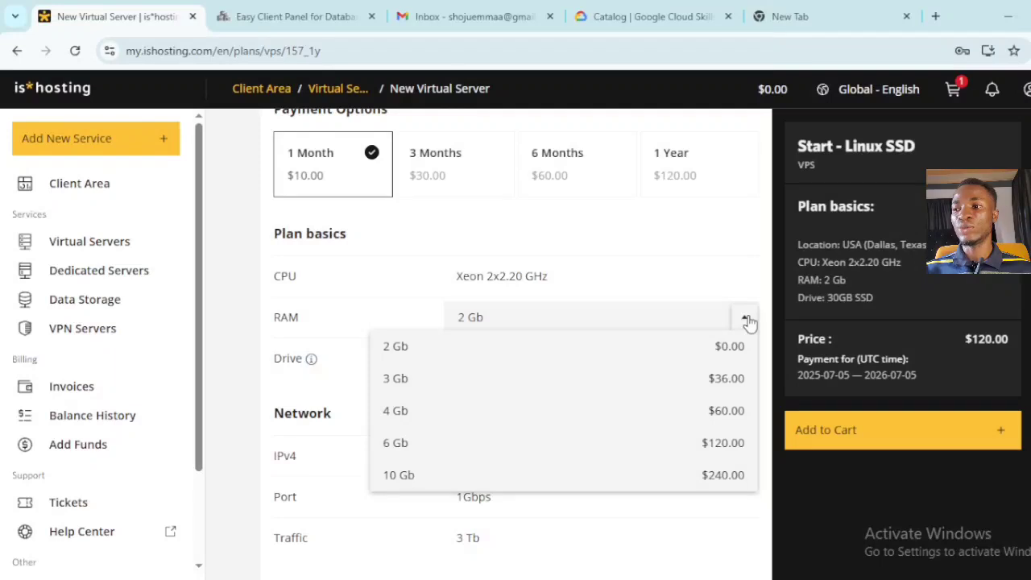
left_click(747, 319)
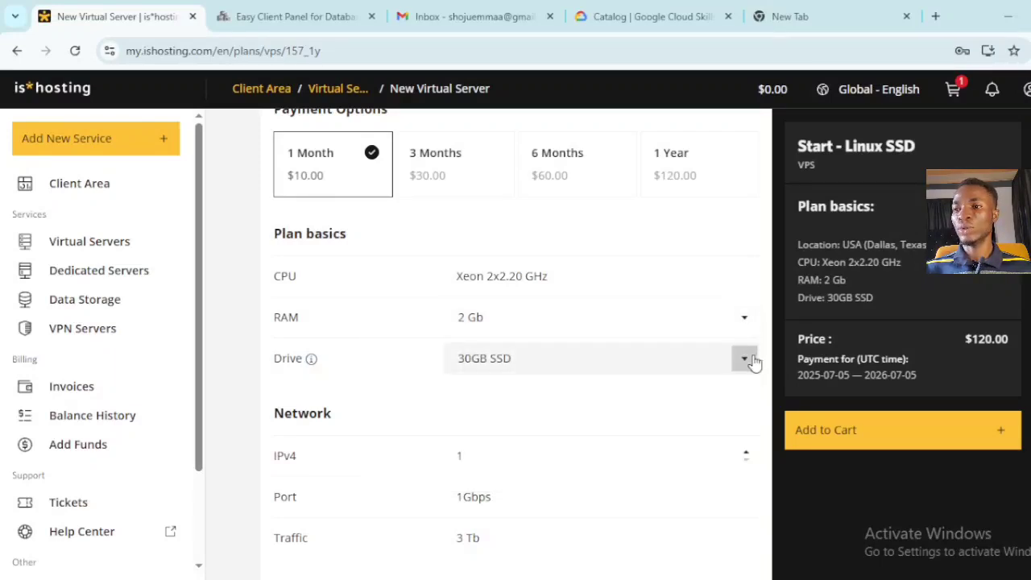
left_click(746, 359)
left_click(769, 398)
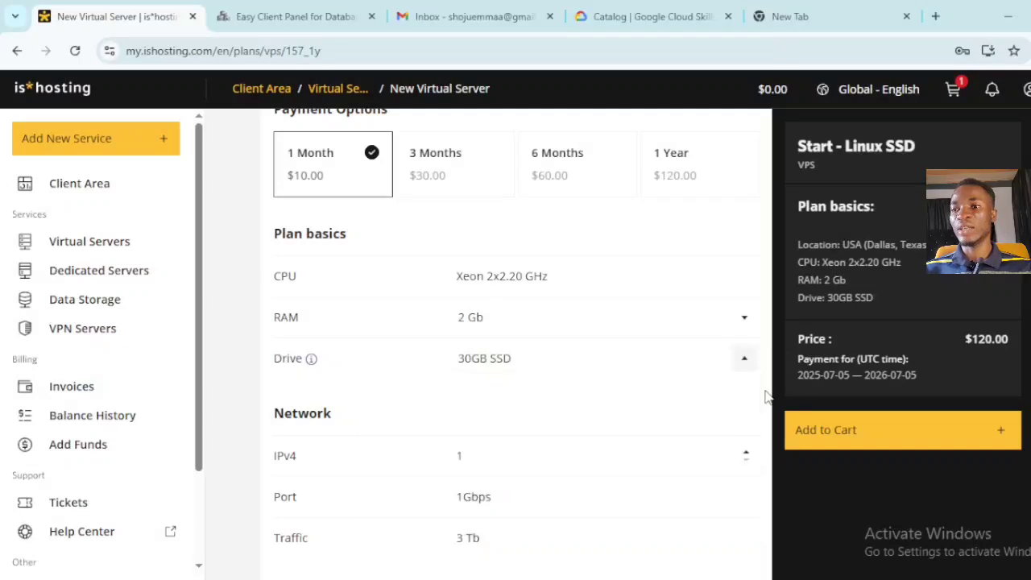
scroll(516, 339, "down", 3)
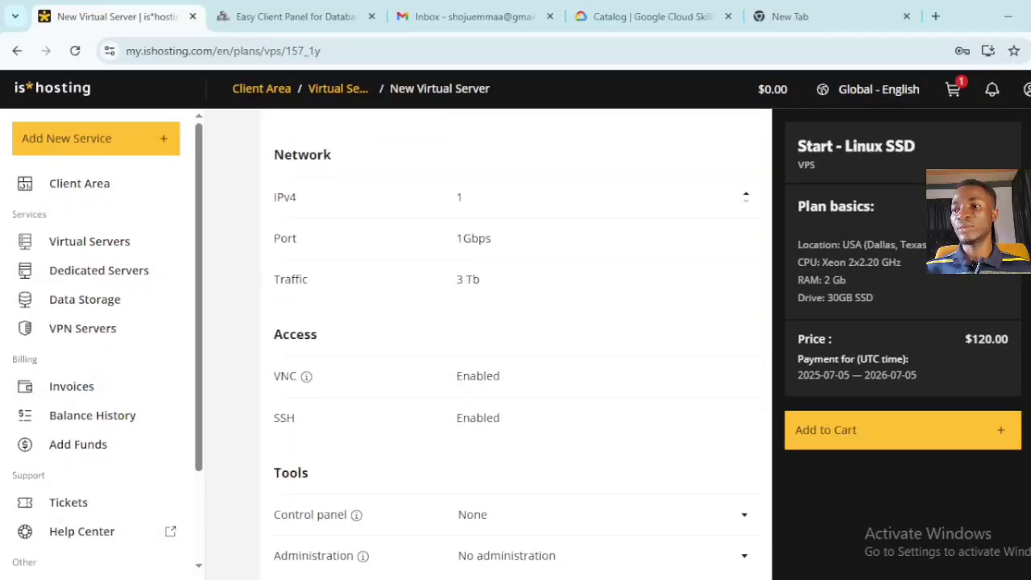
scroll(512, 344, "down", 2)
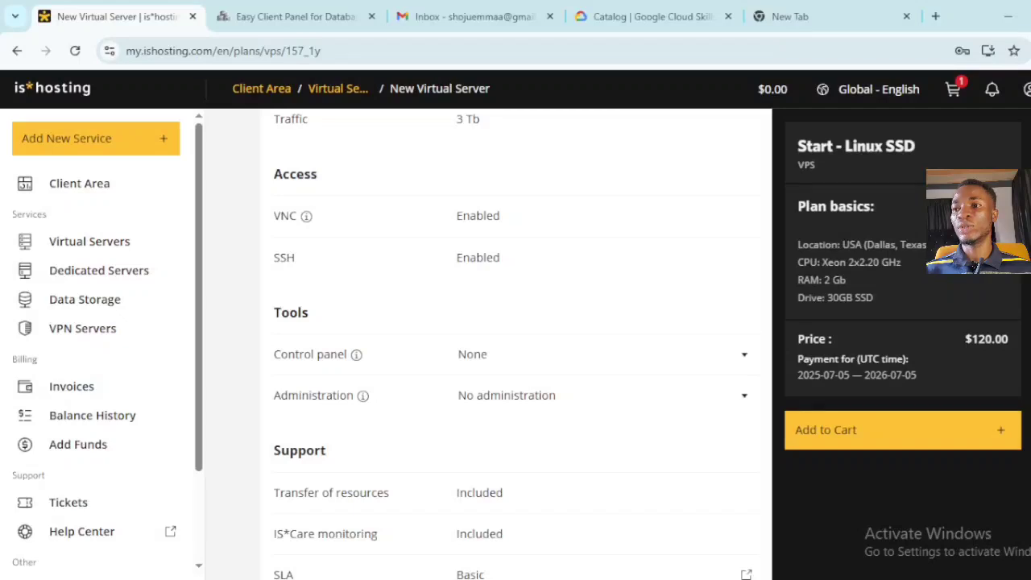
scroll(512, 344, "down", 1)
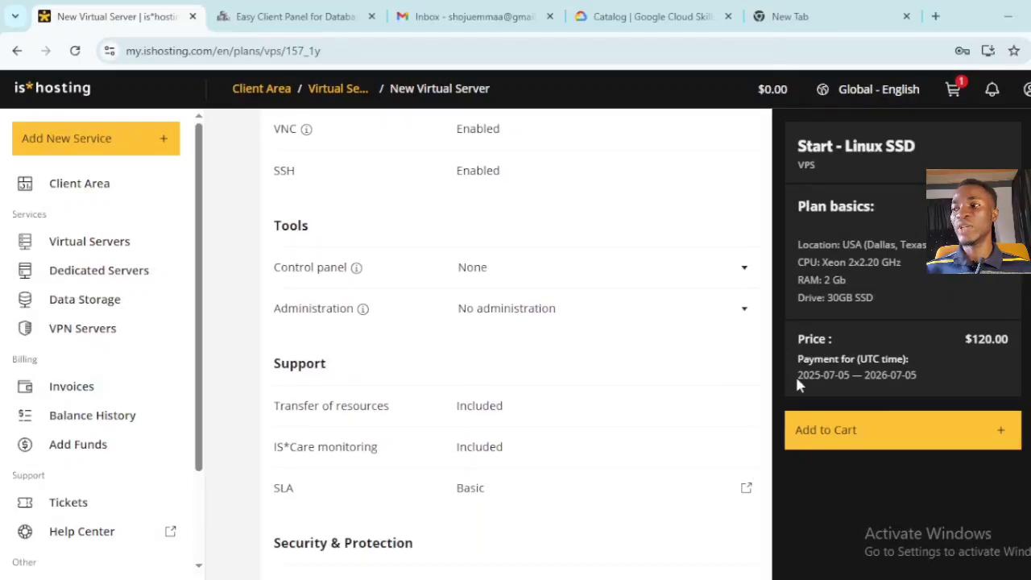
left_click(742, 310)
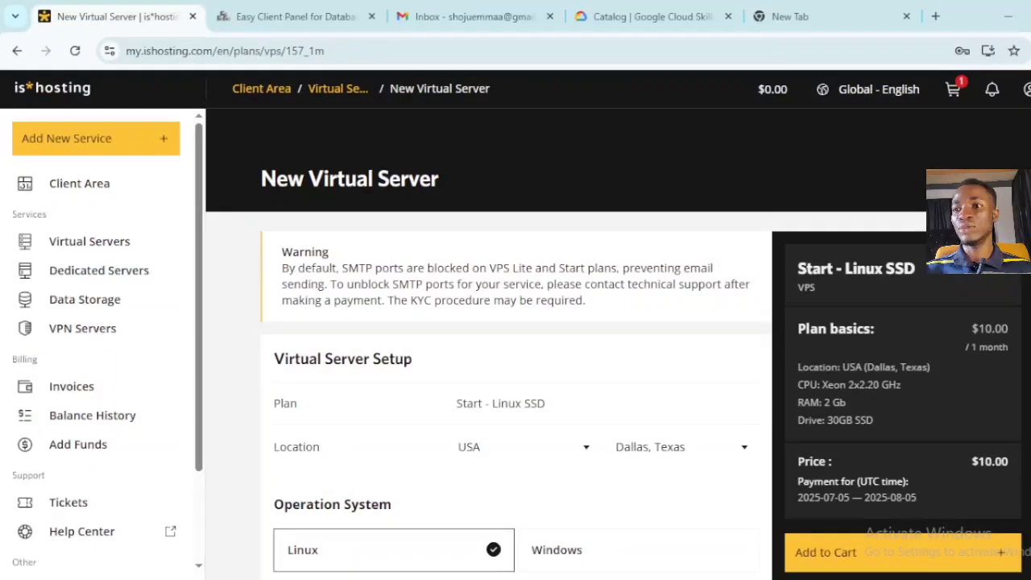
- Add Start - Linux SSD to the cart, remove Start - Windows SSD, and go to checkout
scroll(516, 339, "down", 5)
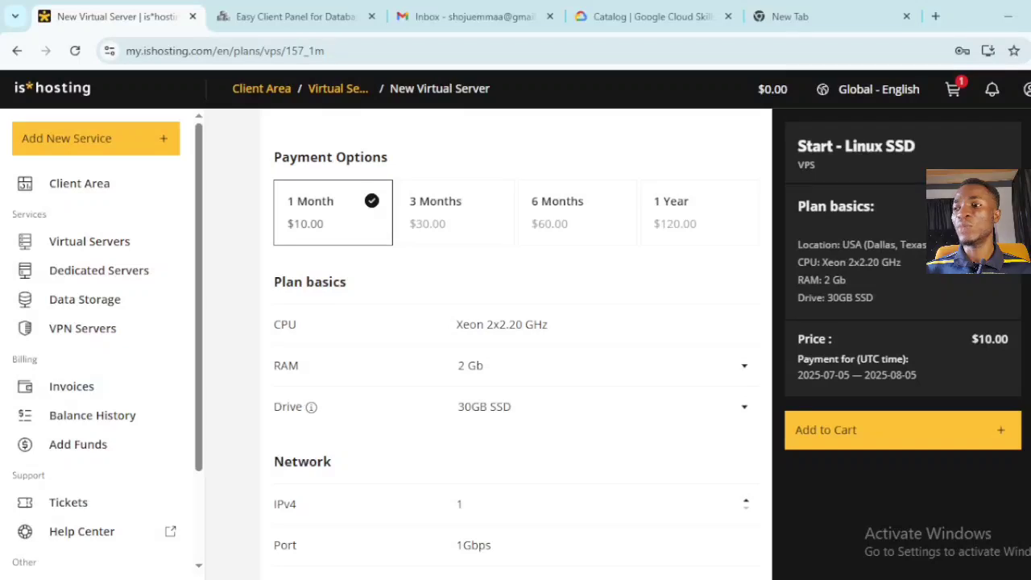
left_click(944, 445)
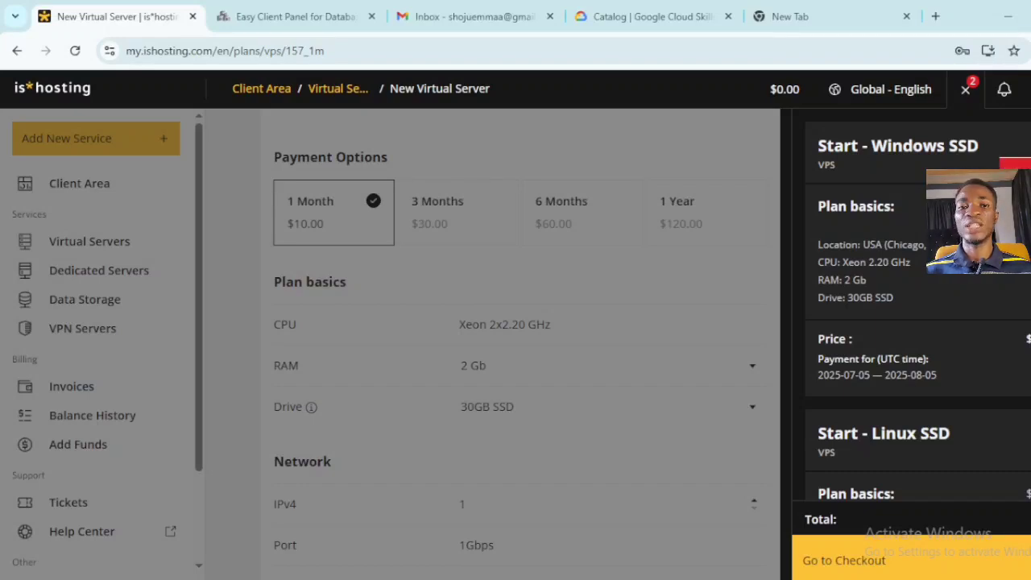
left_click(1016, 164)
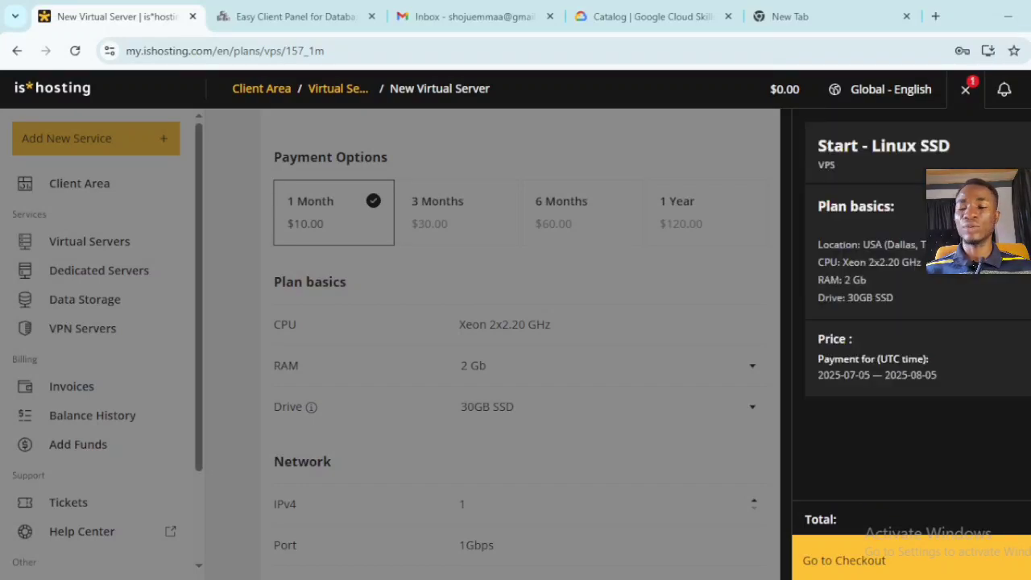
left_click(923, 562)
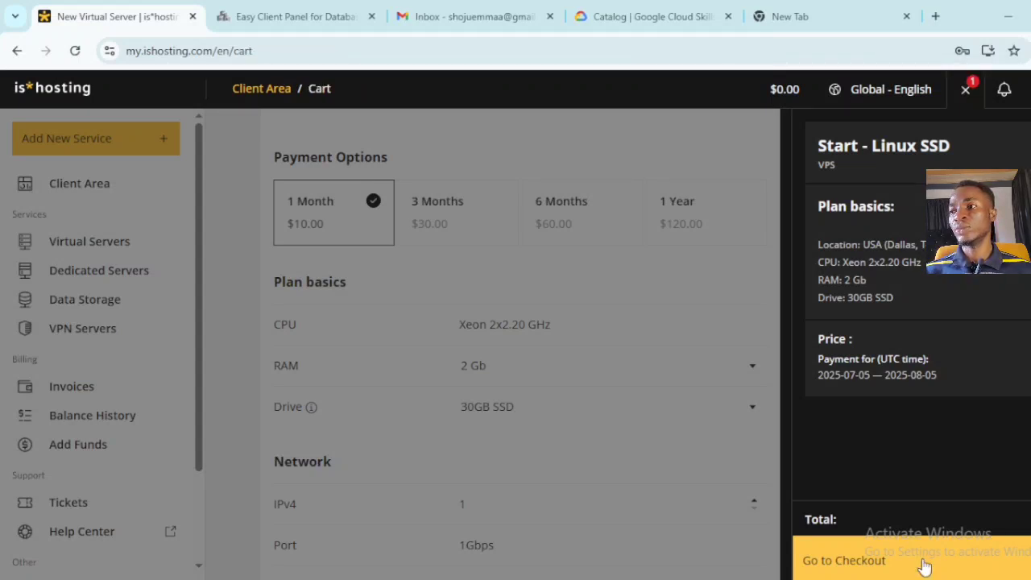
- Review the $10.00 Start - Linux SSD order summary at checkout and place the order
left_click(924, 564)
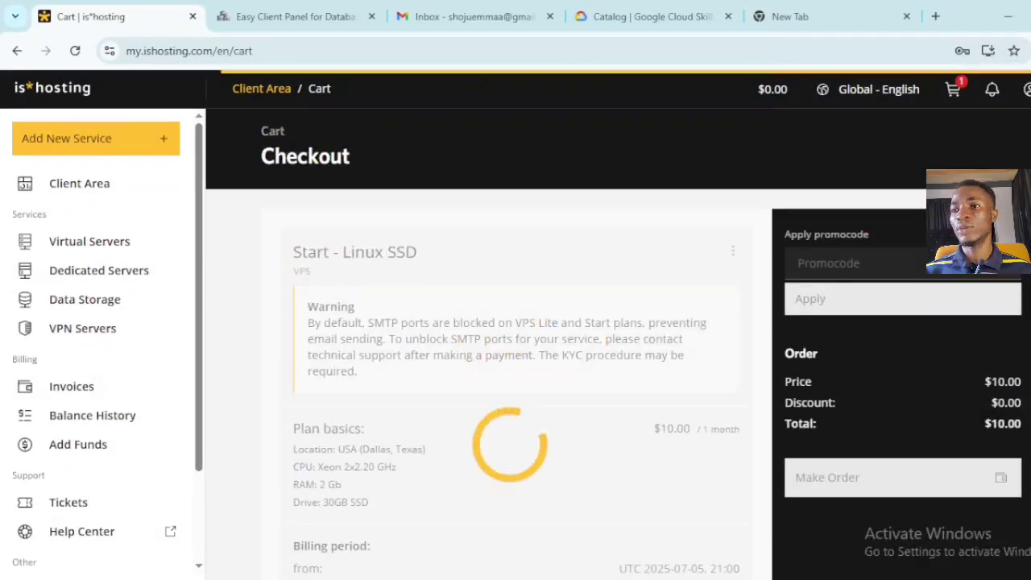
scroll(515, 347, "down", 2)
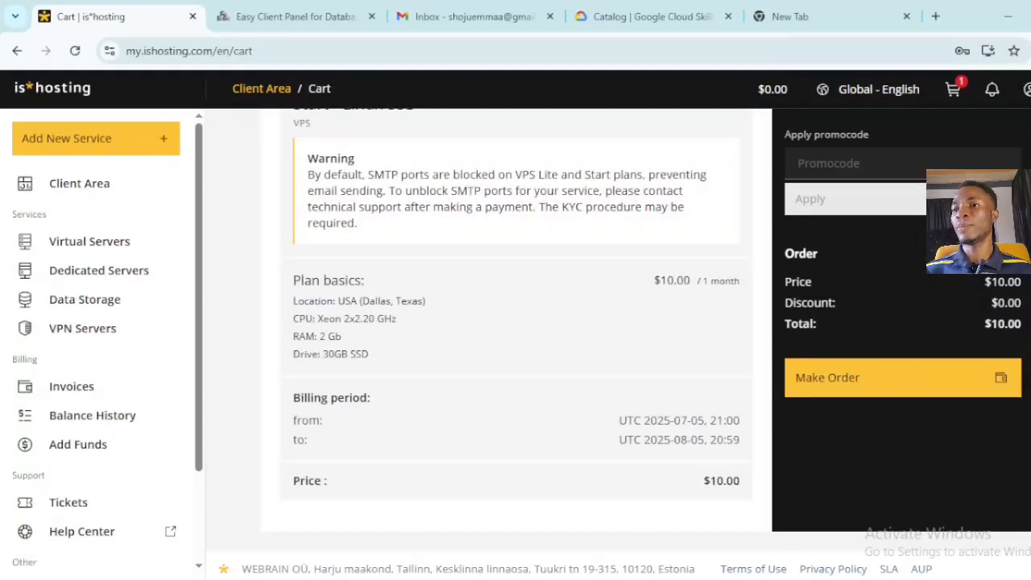
left_click(949, 390)
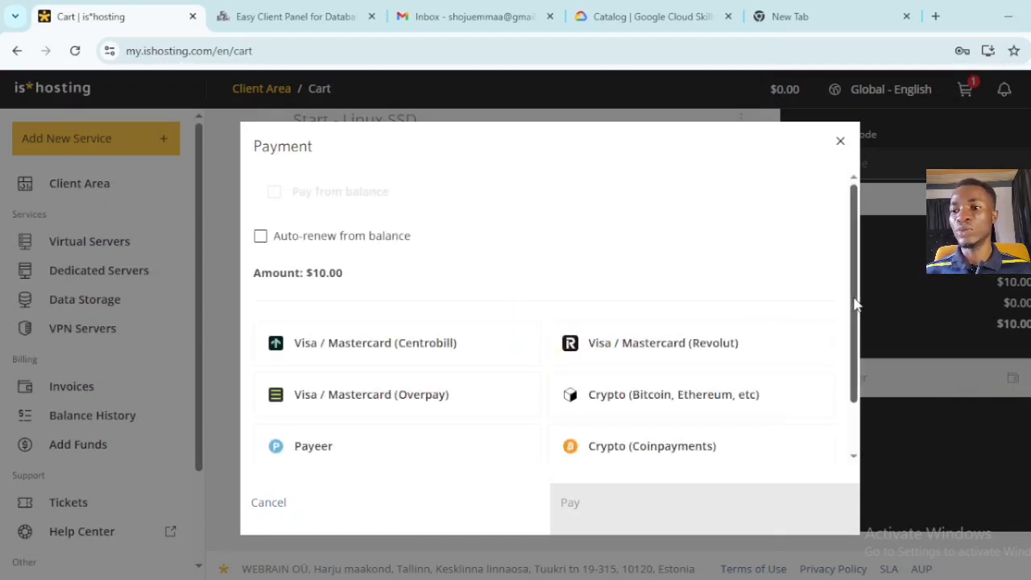
- Pay the $10.00 order using the Crypto (Bitcoin, Ethereum, etc) payment method
left_click_drag(857, 304, 863, 367)
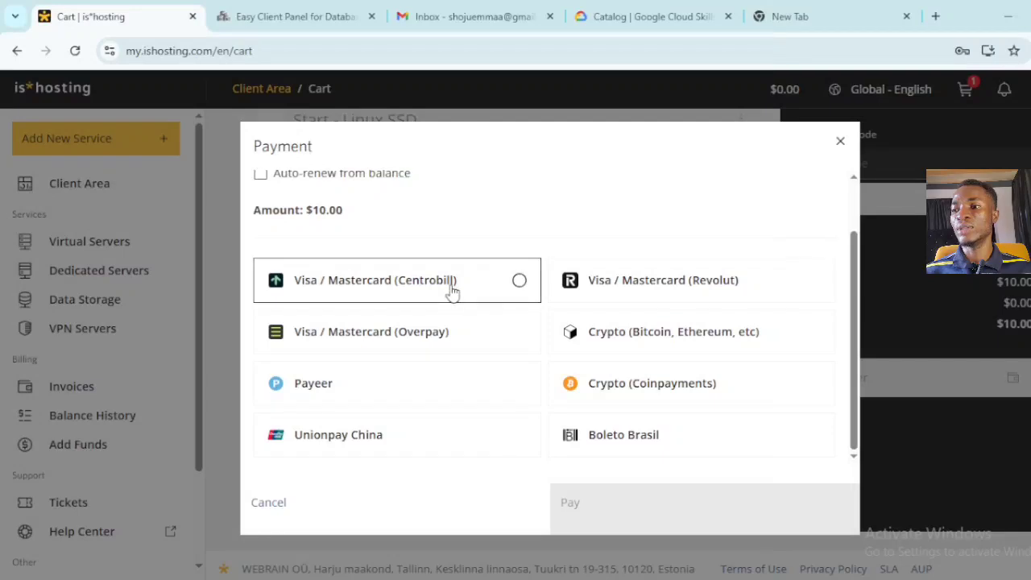
left_click(648, 351)
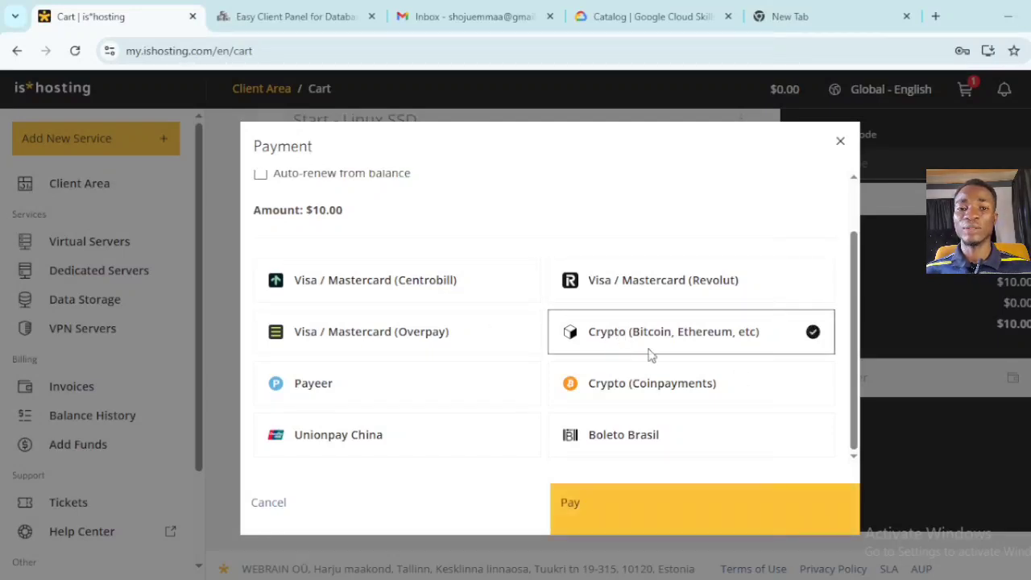
left_click(722, 528)
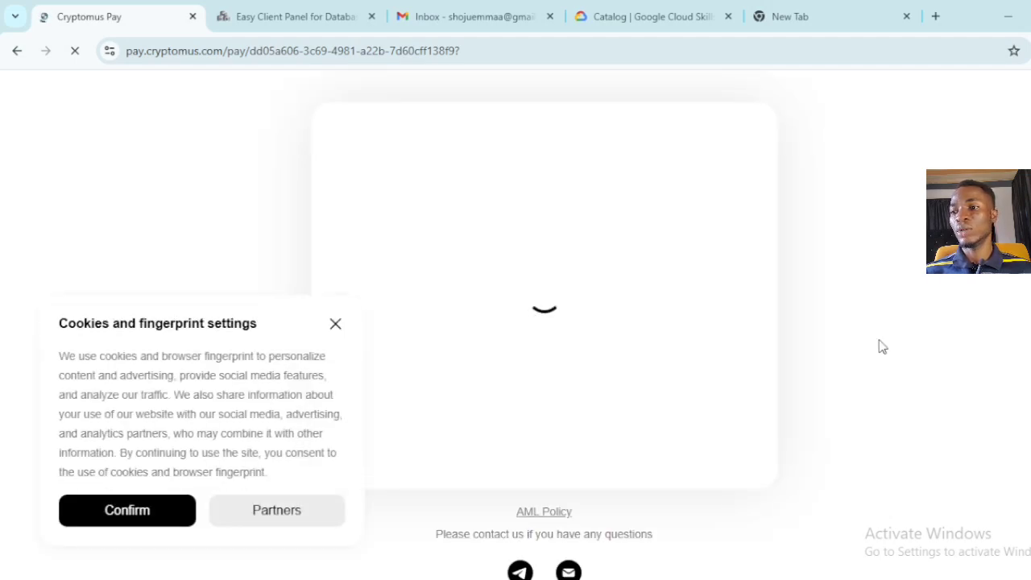
- Accept the cookie notice and choose USDT on the BSC (BEP-20) network for payment
left_click(132, 527)
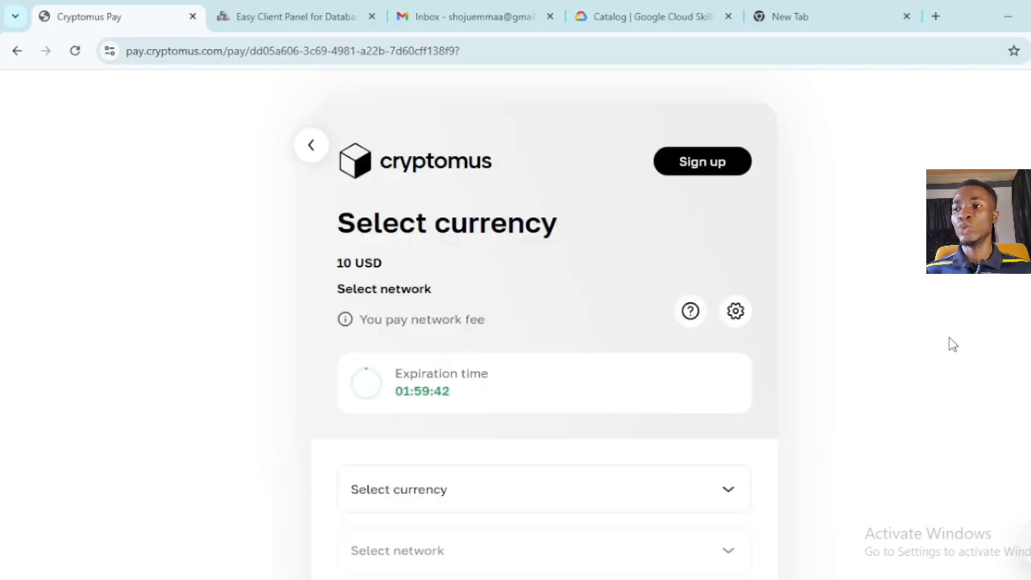
scroll(545, 322, "down", 3)
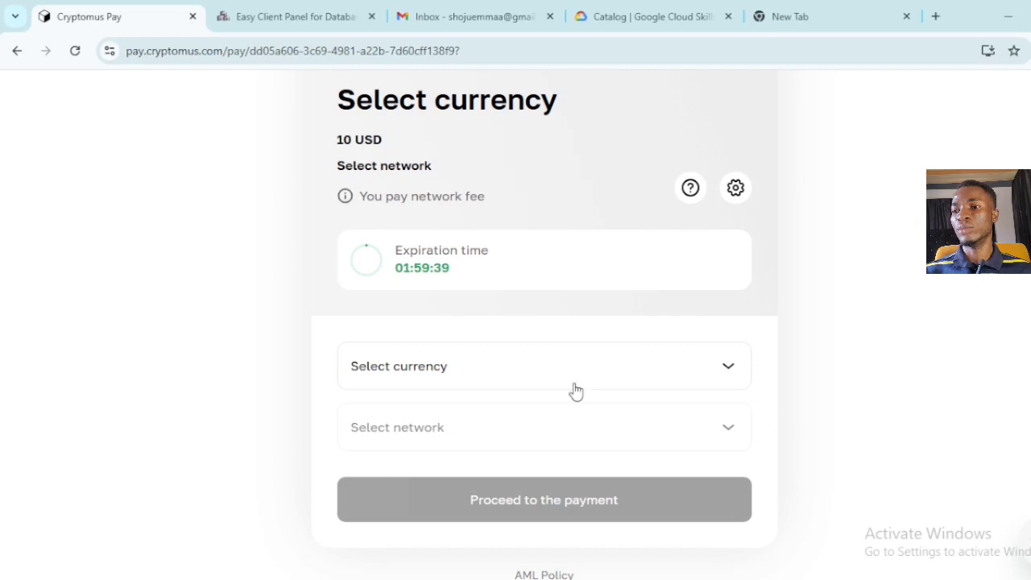
left_click(637, 378)
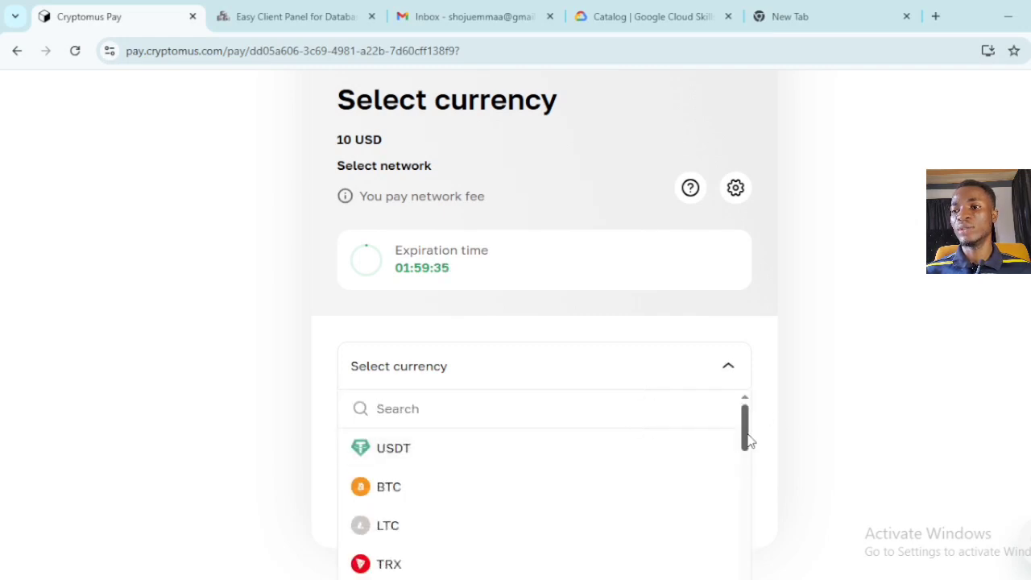
left_click_drag(748, 437, 723, 375)
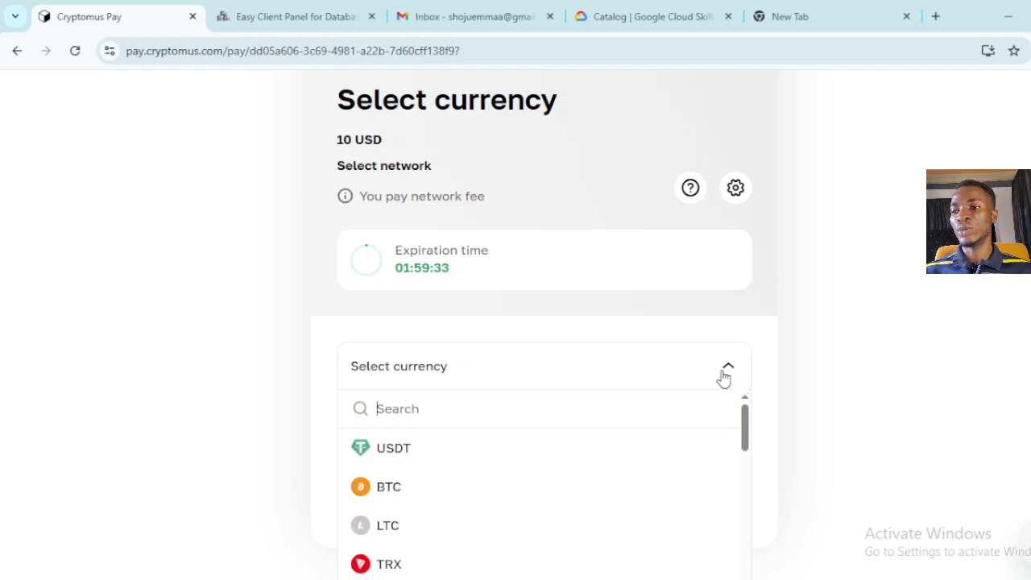
left_click(446, 453)
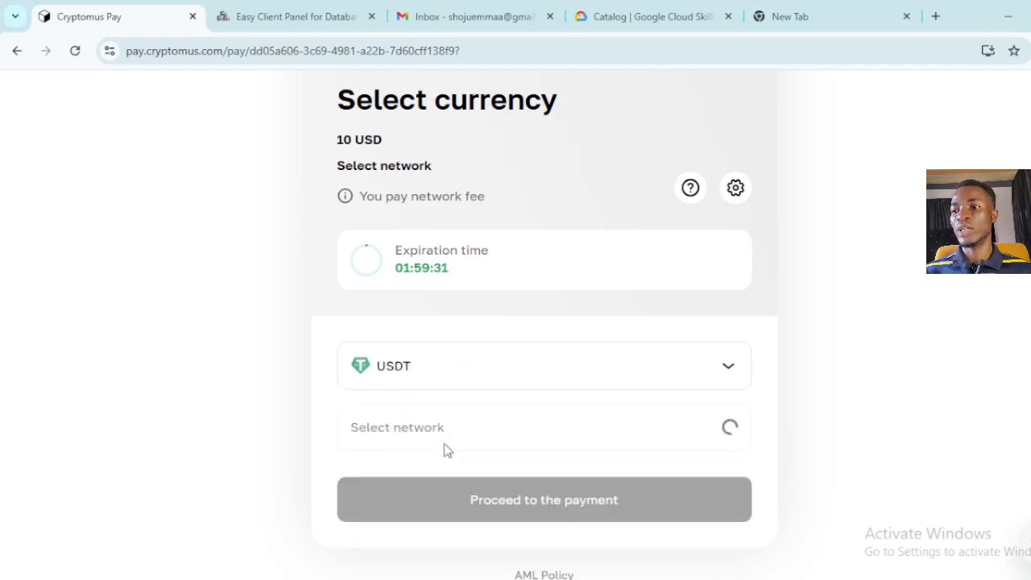
left_click(476, 433)
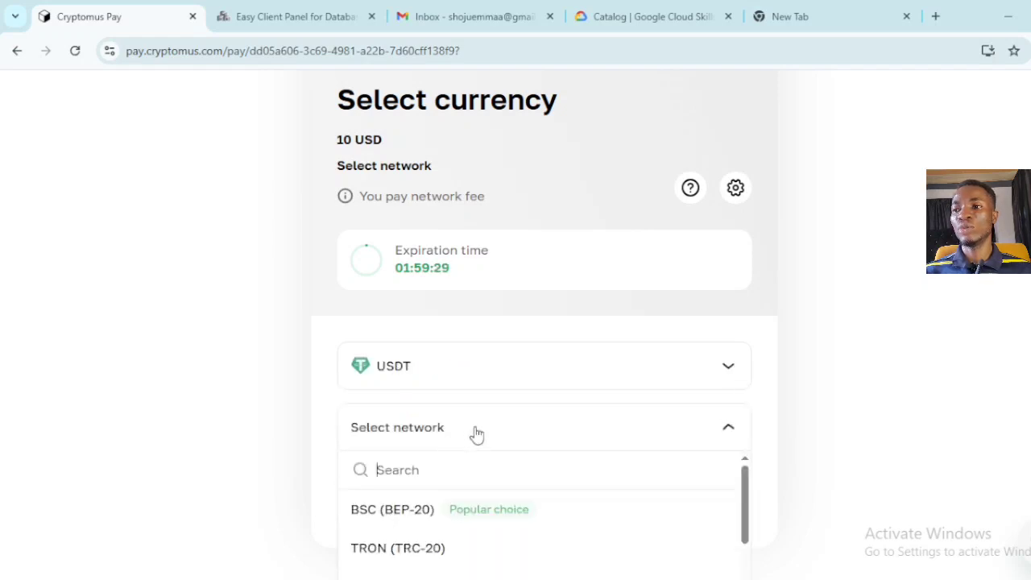
left_click(544, 516)
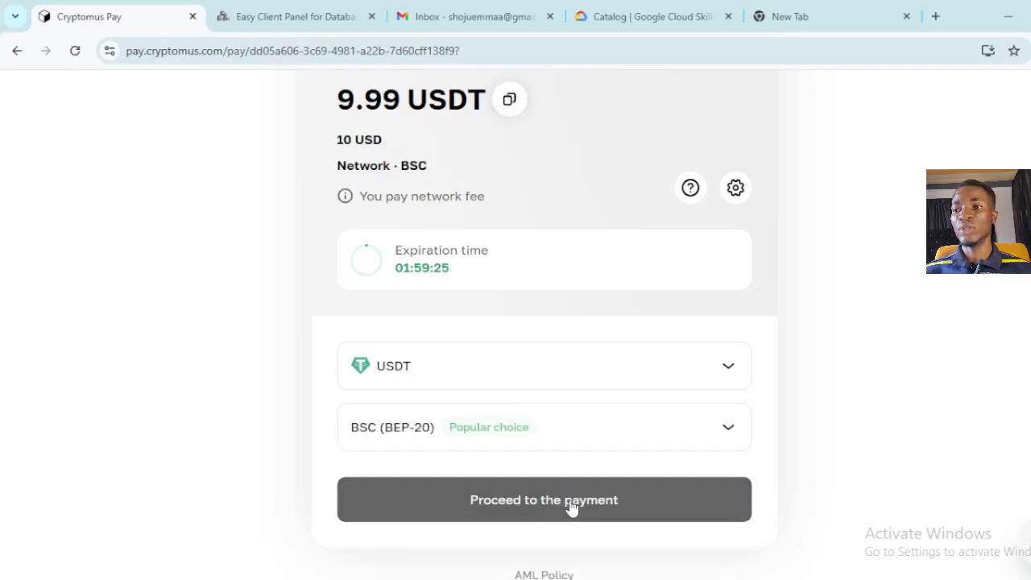
left_click(570, 506)
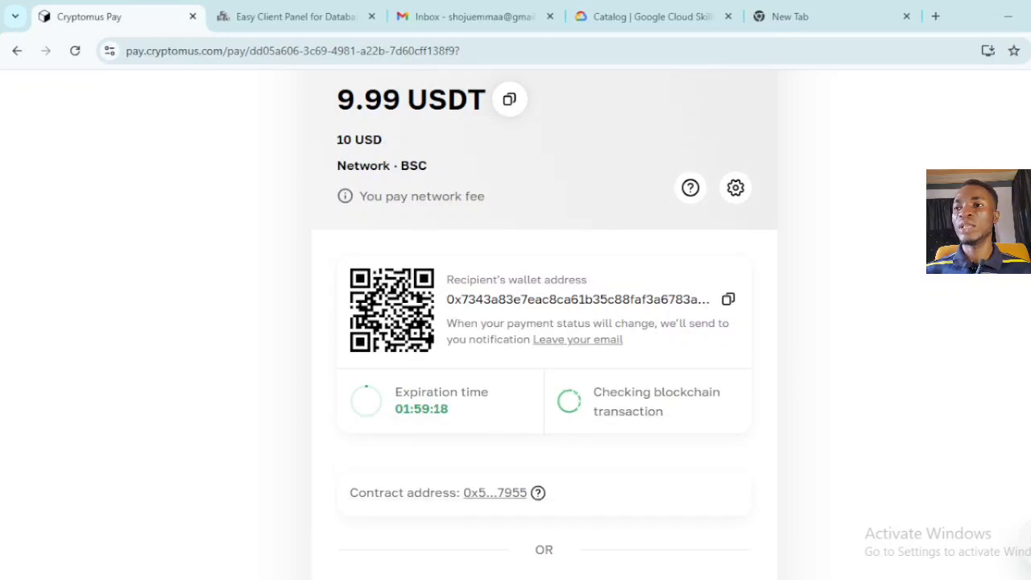
- Review the 9.99 USDT payment's wallet address, QR code and 0 of 5 confirmations
scroll(544, 322, "down", 1)
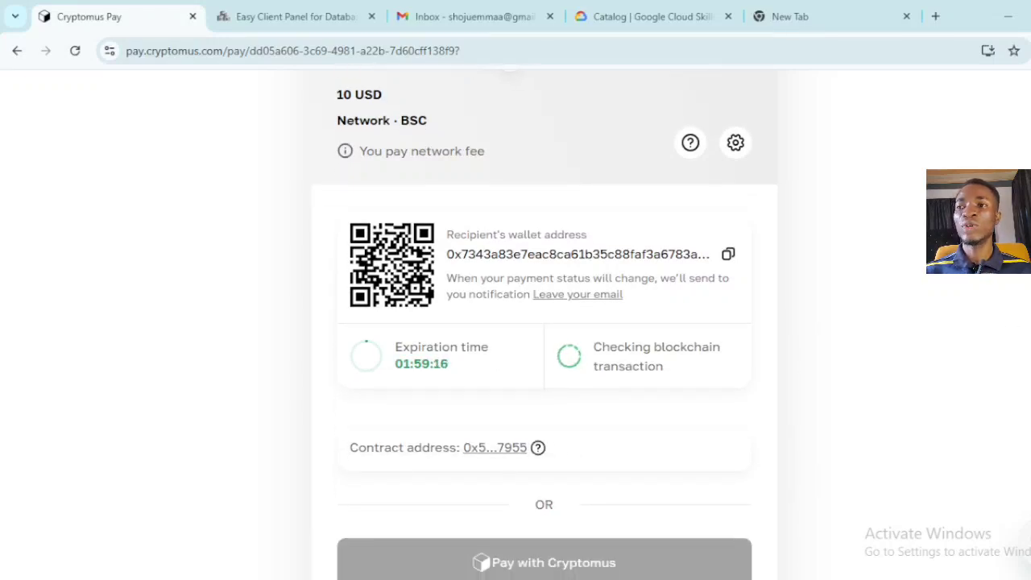
scroll(545, 322, "up", 3)
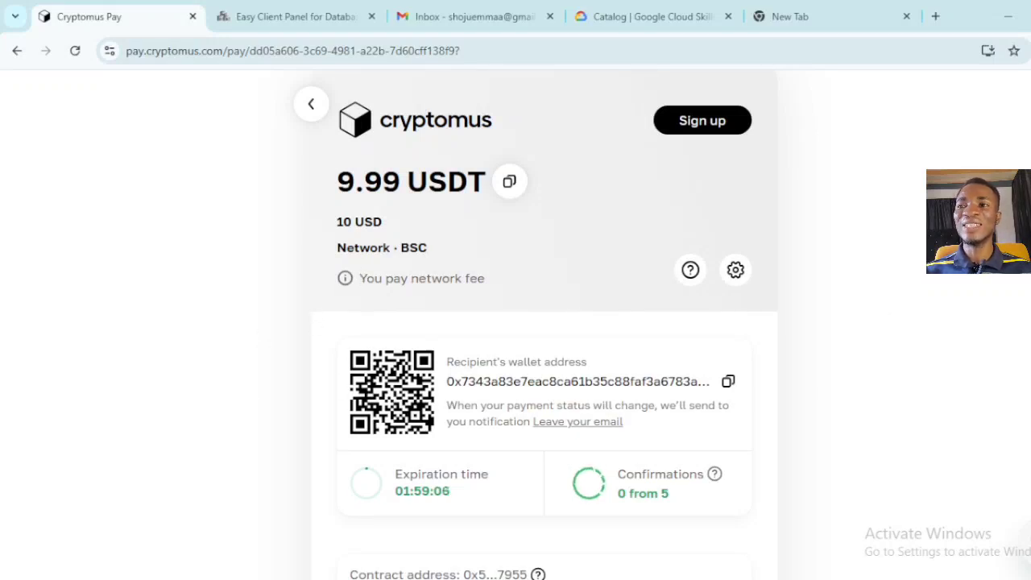
scroll(536, 329, "down", 3)
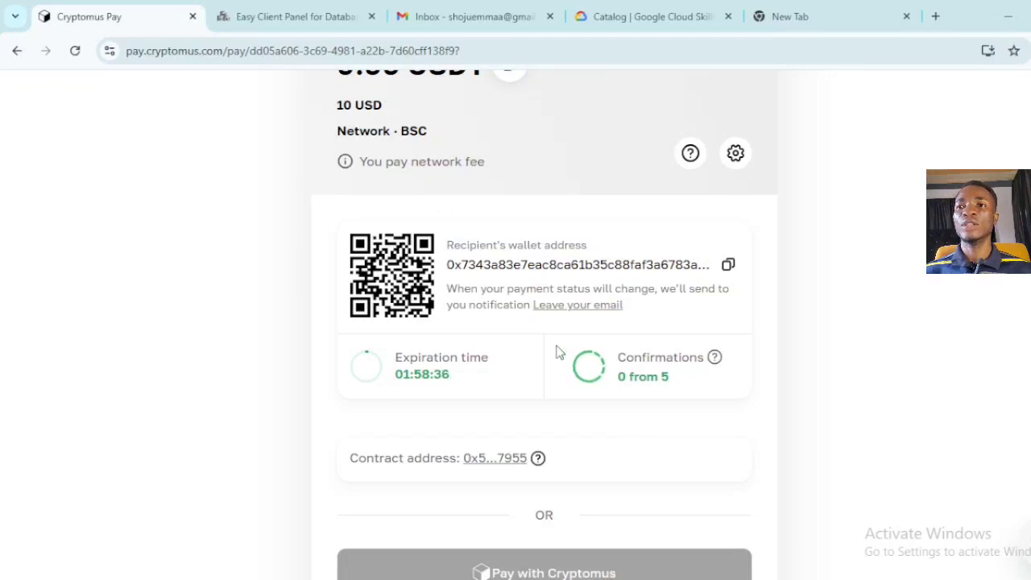
- Return to the is*hosting Client Area and open My Virtual Servers, showing the Pending Start - Linux SSD server
left_click(26, 51)
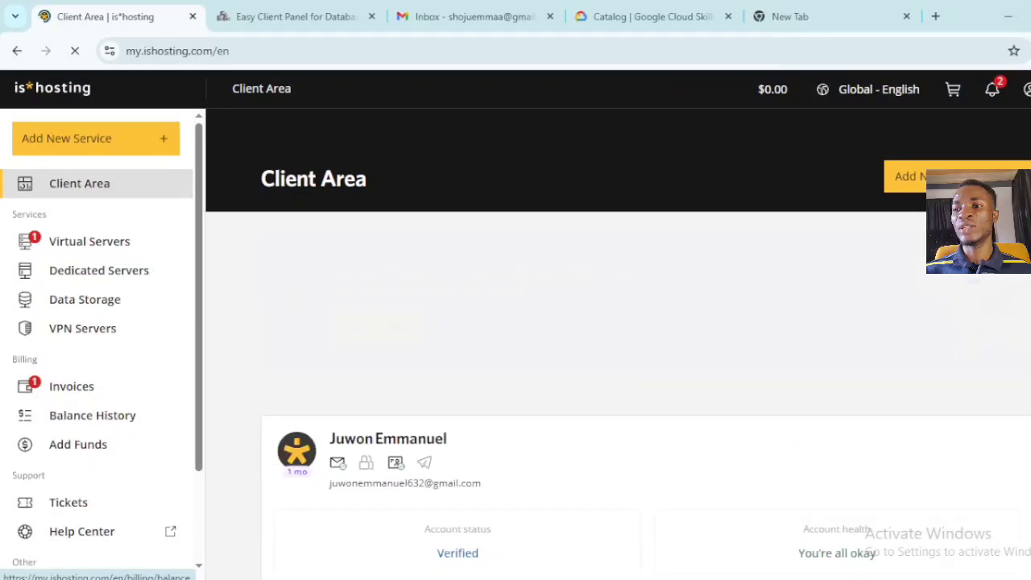
scroll(619, 344, "down", 4)
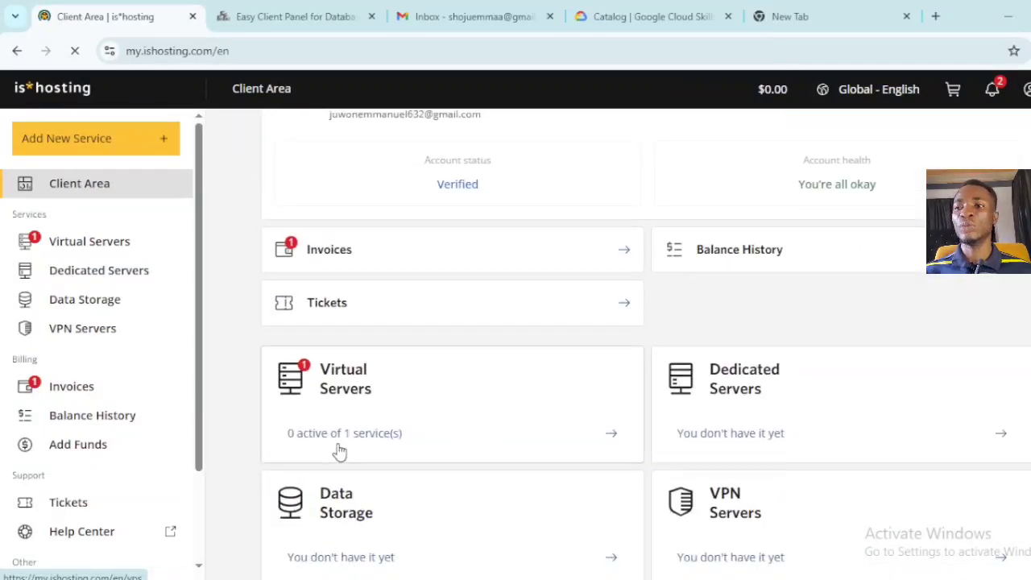
left_click(352, 400)
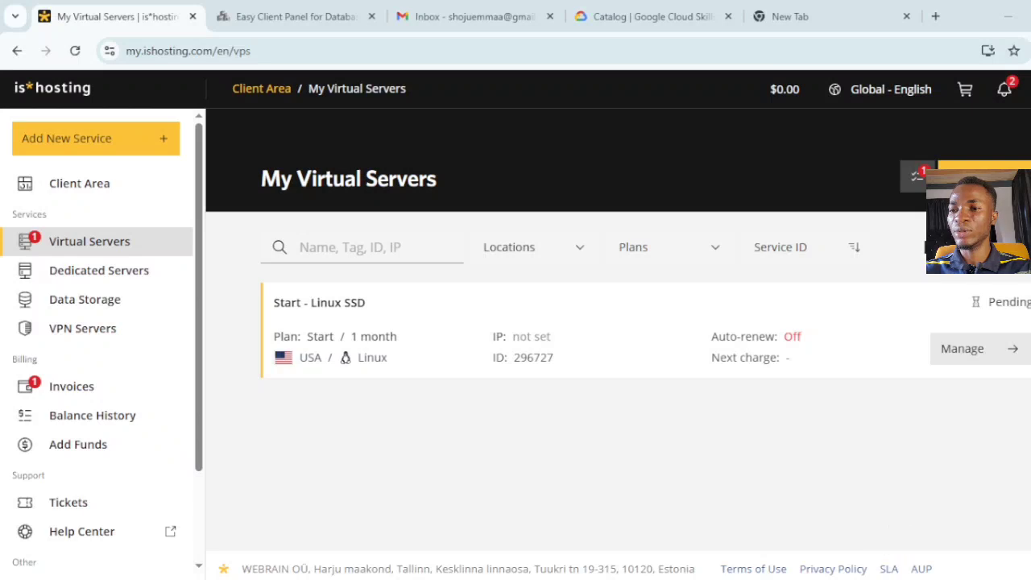
- Open Windows search from the Start menu to look for Remote Desktop Connection
left_click(17, 579)
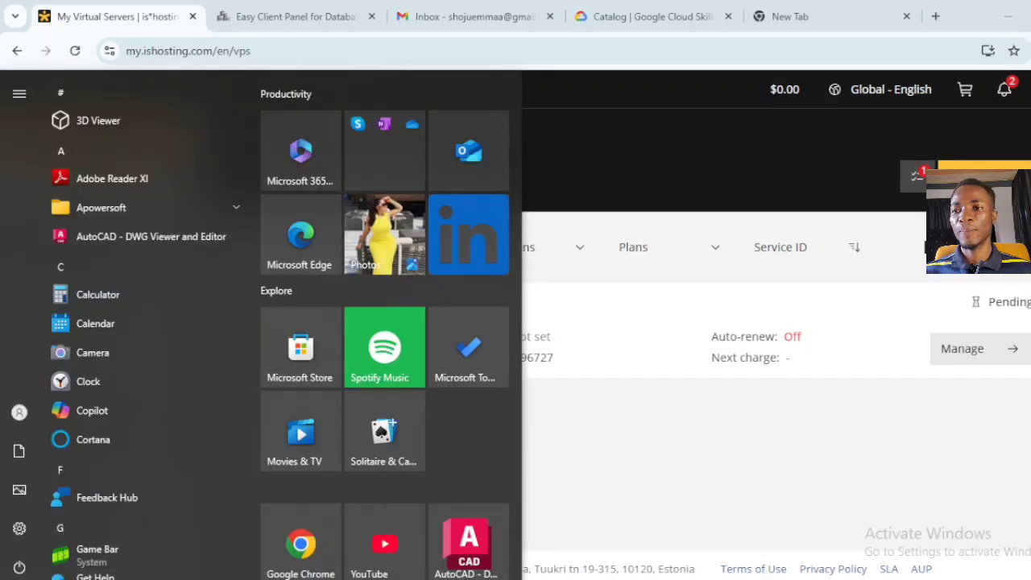
left_click(97, 579)
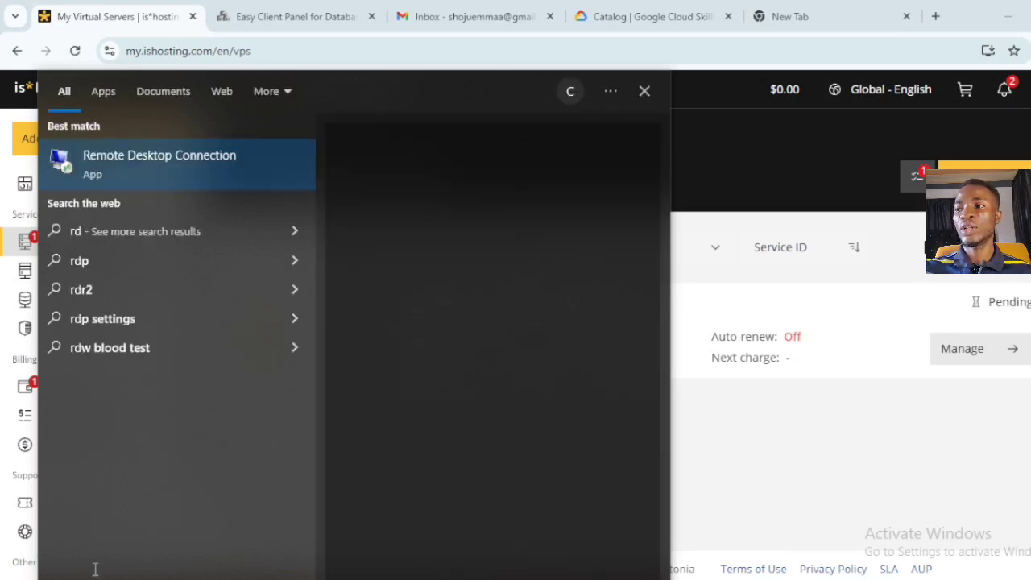
- Connect via Remote Desktop to 104.224.31.144 with the server password, dismiss the login failure, and switch to the Database Mart tab
type("p")
left_click(215, 176)
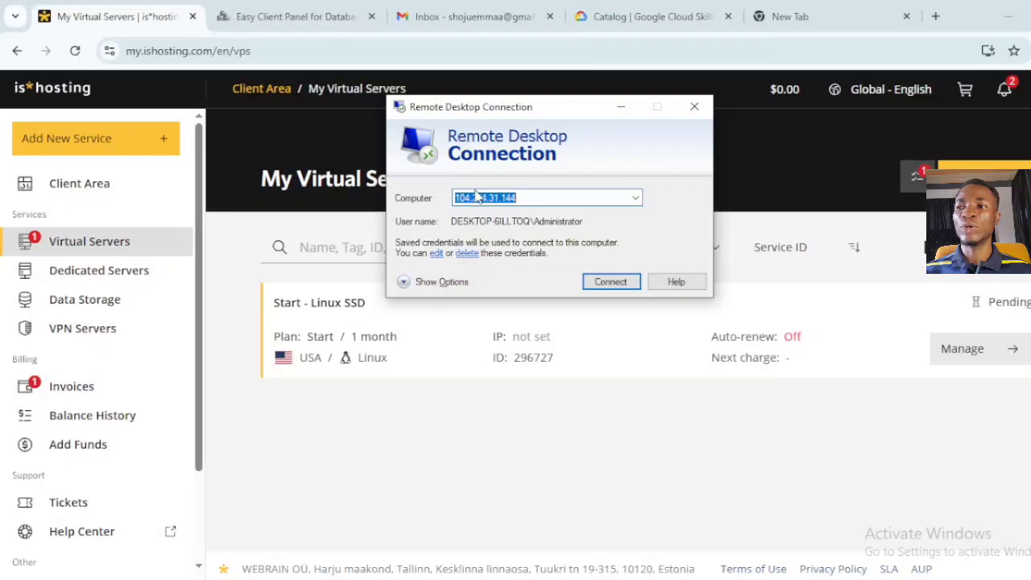
left_click(630, 286)
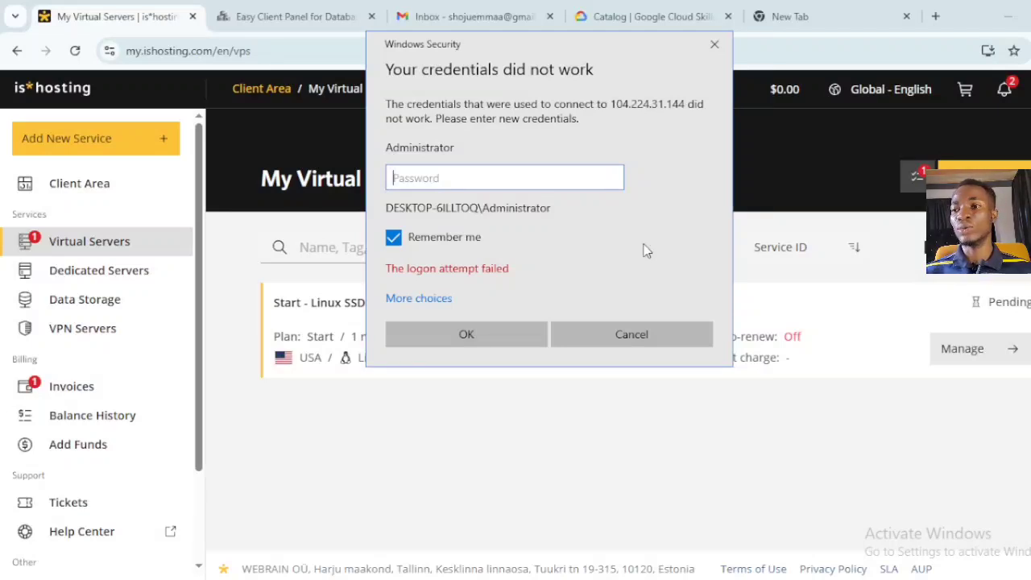
left_click(467, 334)
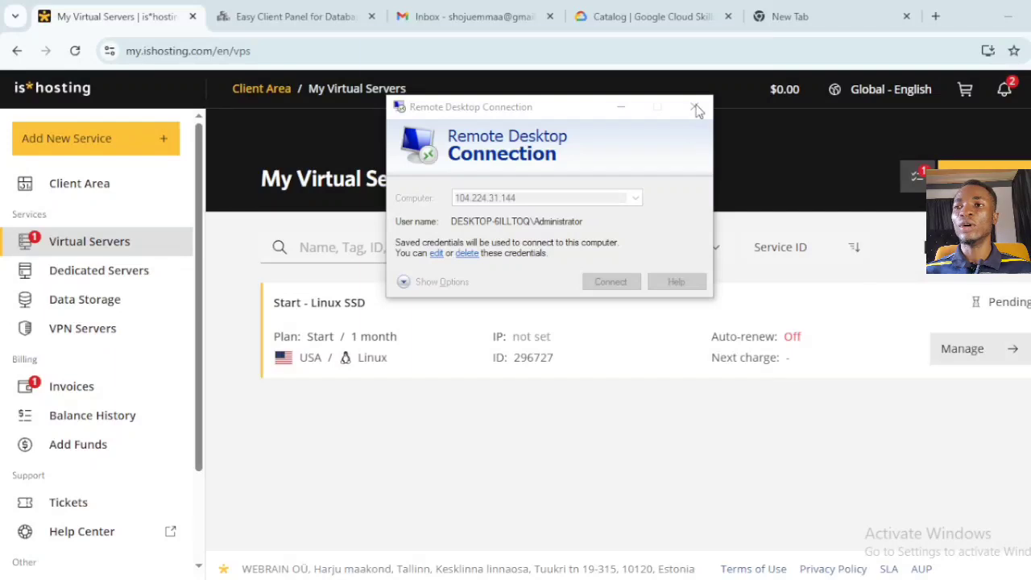
left_click(714, 45)
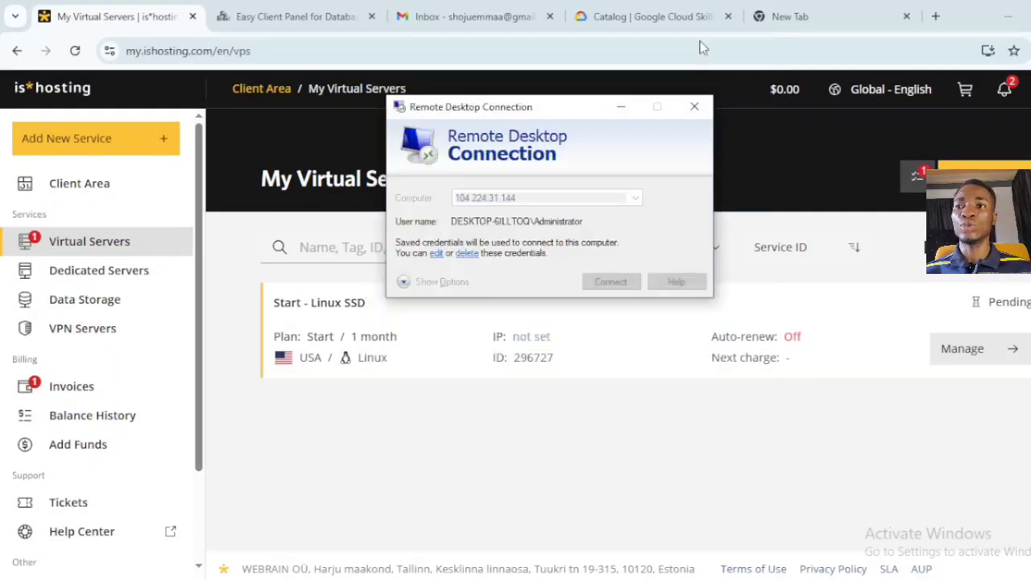
left_click(279, 14)
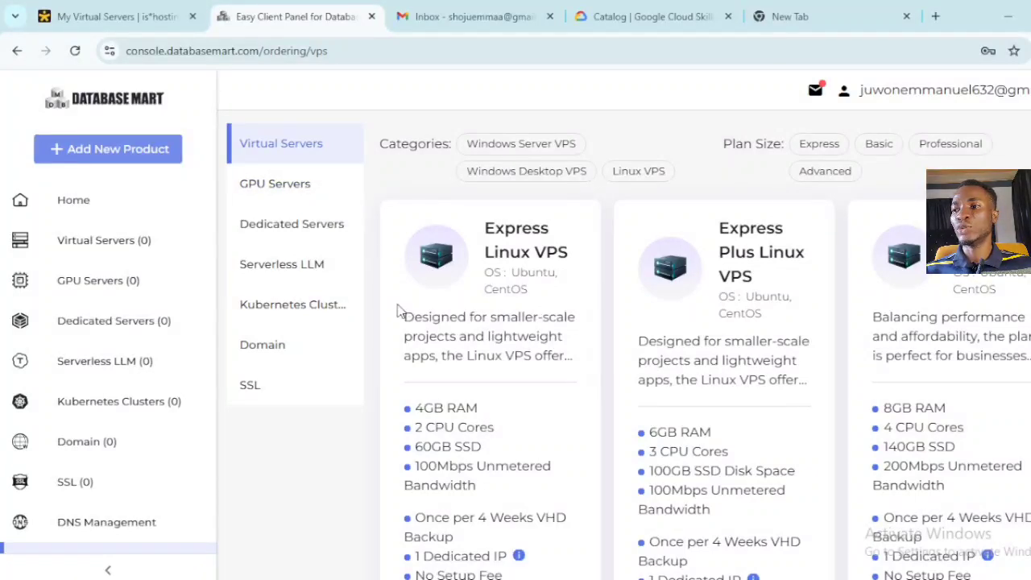
- Browse Database Mart's Add New Product catalog comparing Basic Plus ($11.99), Professional ($12.80) and Professional Plus ($27.99) Linux VPS
left_click(137, 250)
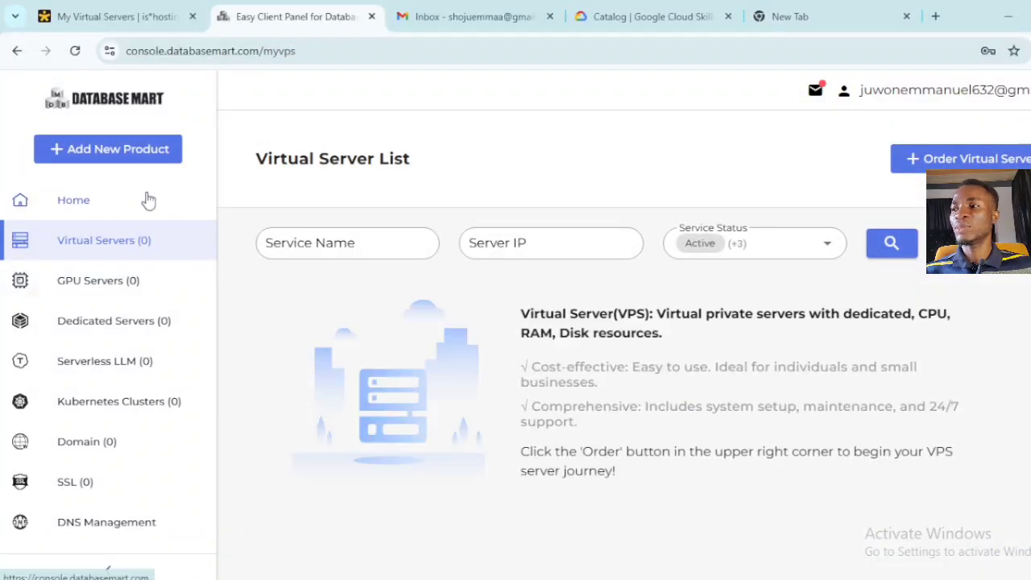
left_click(137, 162)
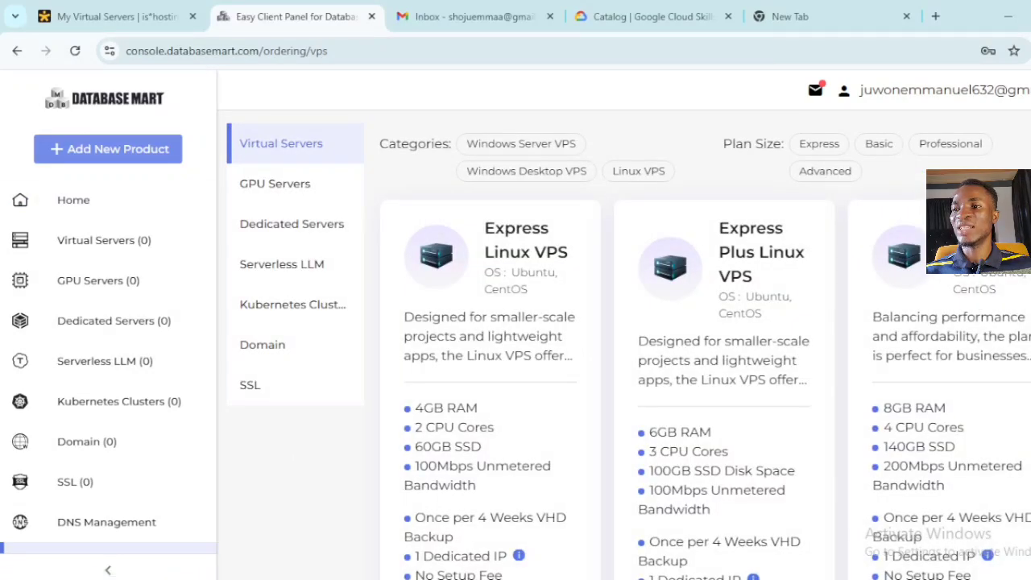
scroll(629, 345, "down", 4)
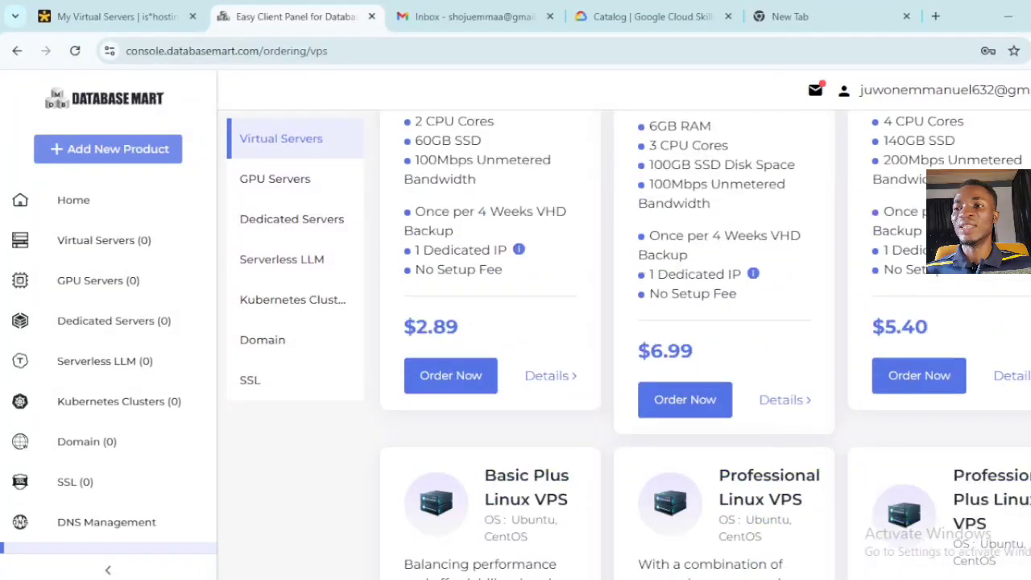
scroll(629, 345, "up", 4)
scroll(706, 345, "down", 3)
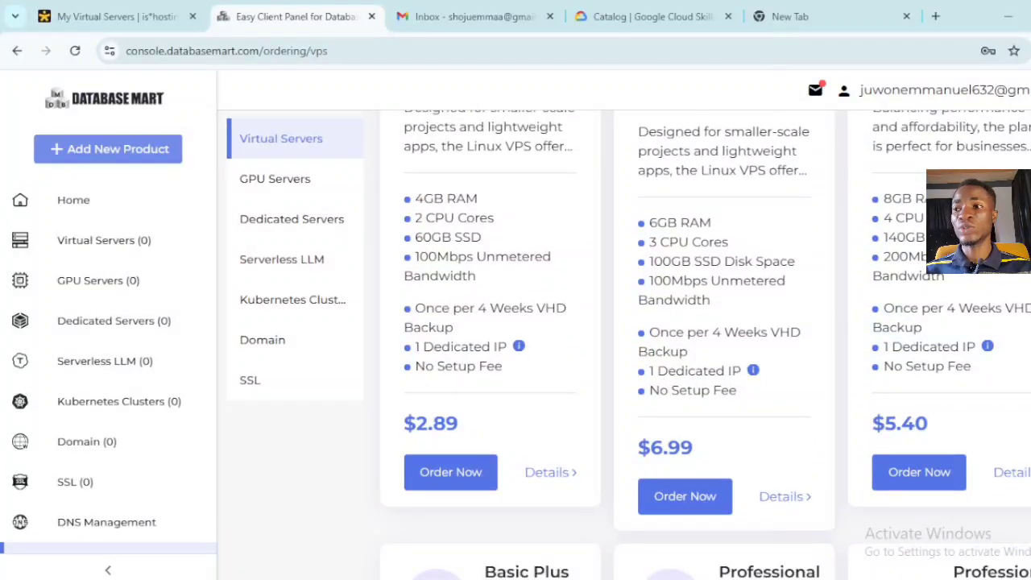
scroll(705, 345, "down", 2)
scroll(705, 345, "up", 2)
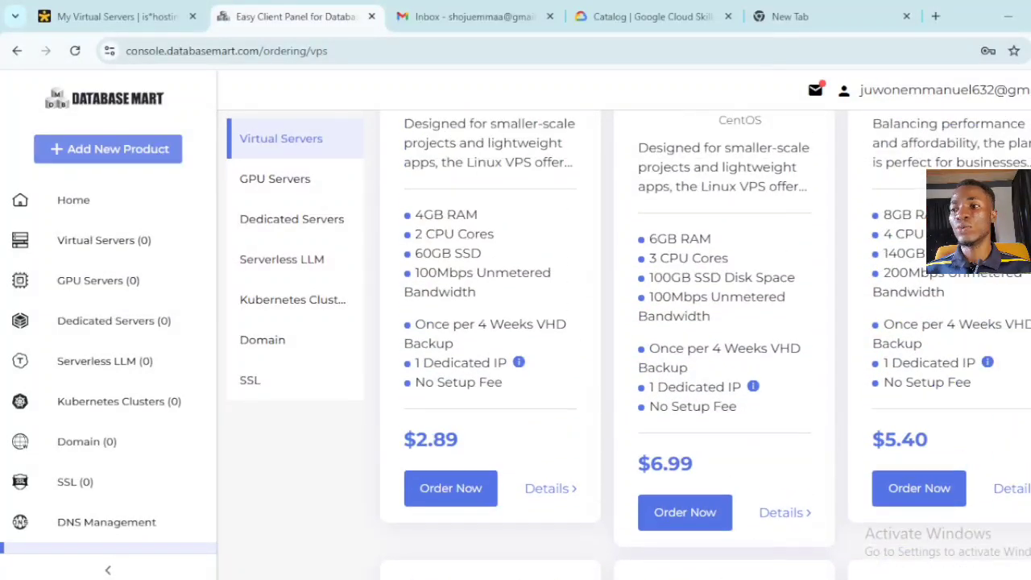
scroll(706, 345, "down", 4)
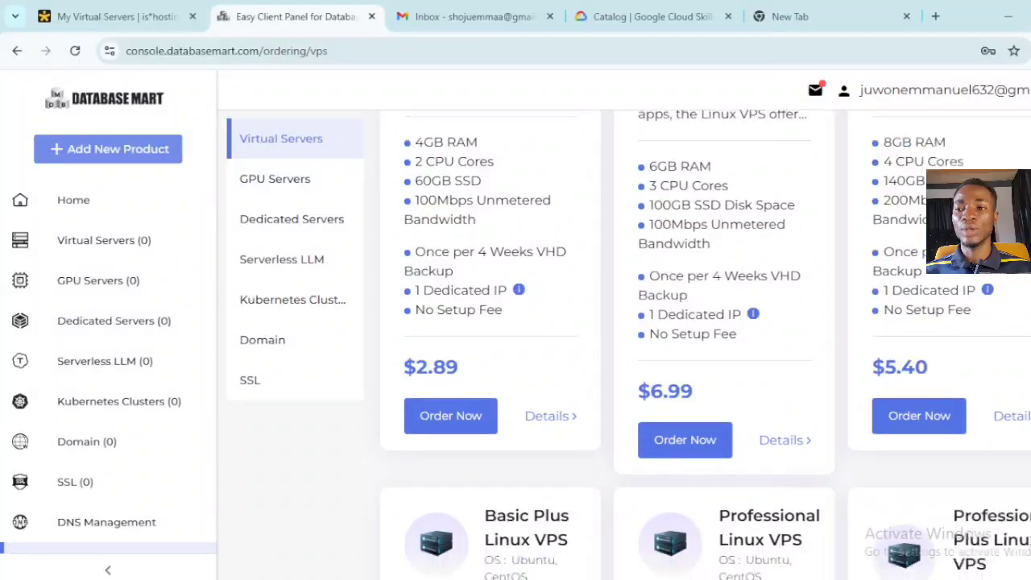
scroll(705, 345, "down", 4)
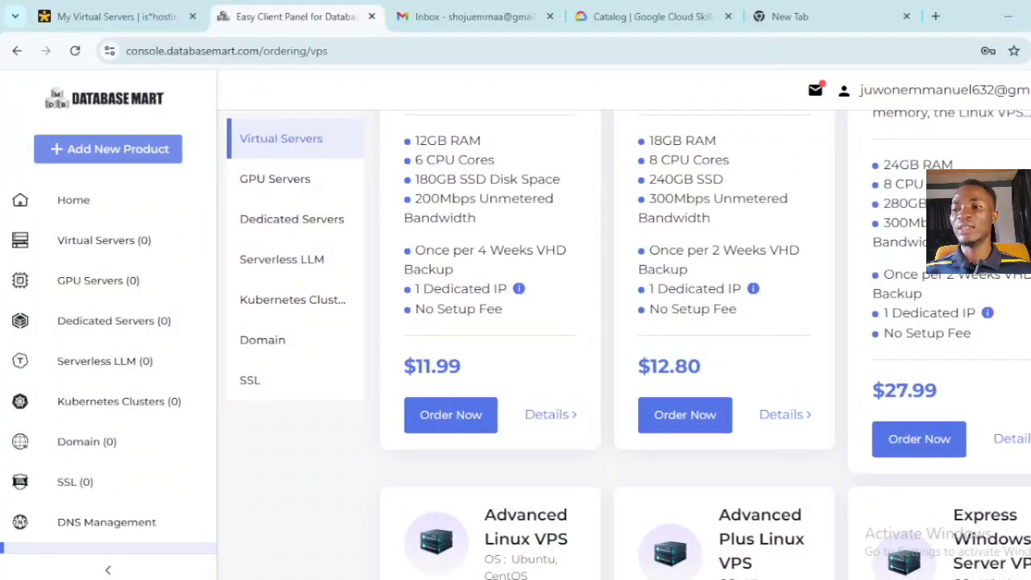
scroll(705, 345, "up", 9)
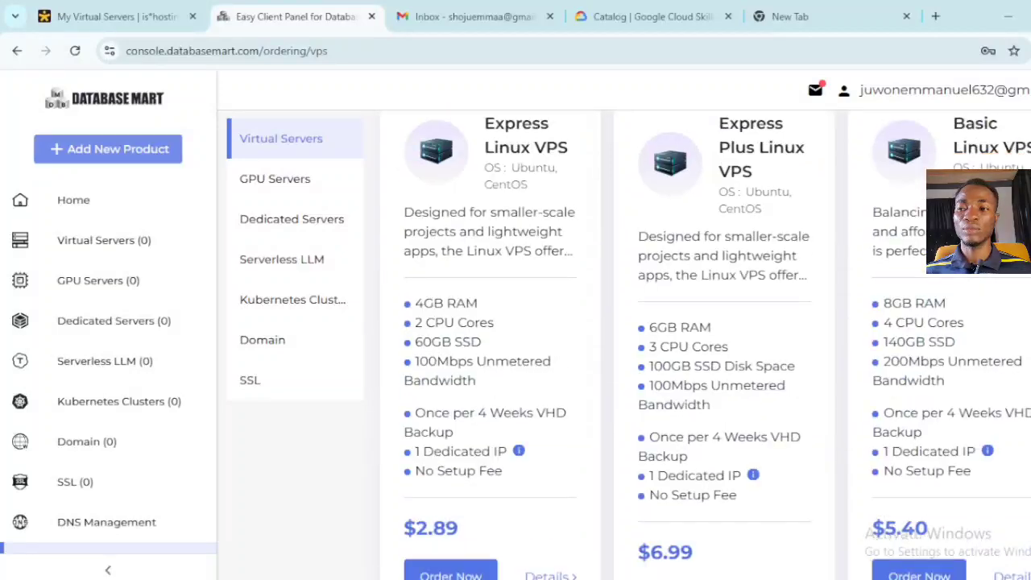
scroll(706, 345, "down", 7)
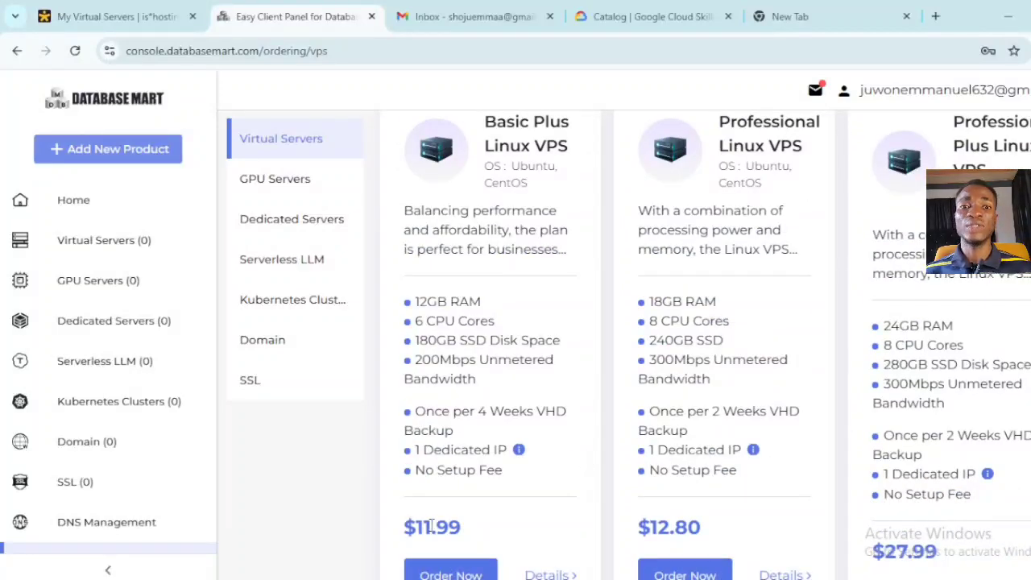
- Order the $11.99 Basic Plus Linux VPS plan
left_click(435, 571)
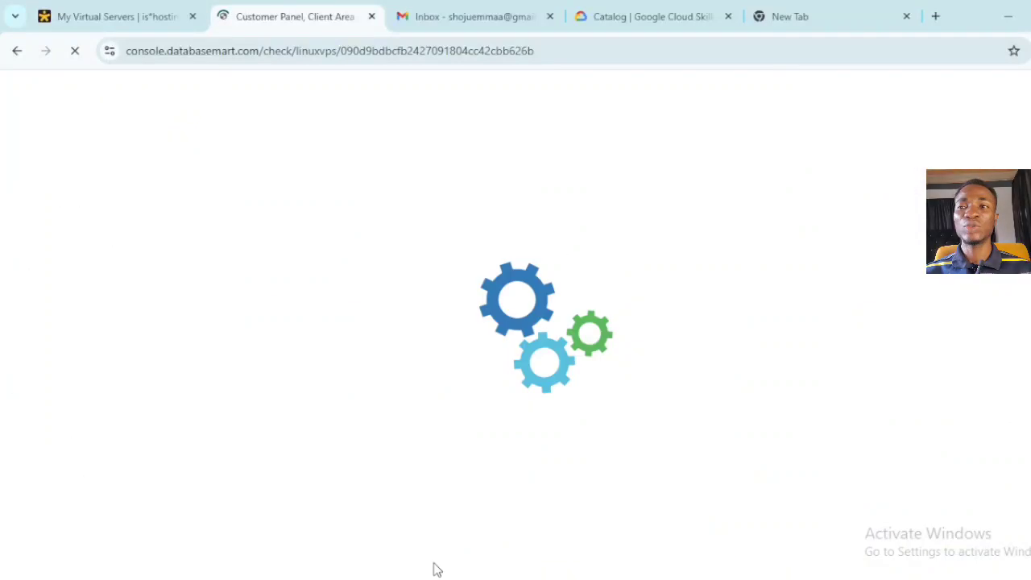